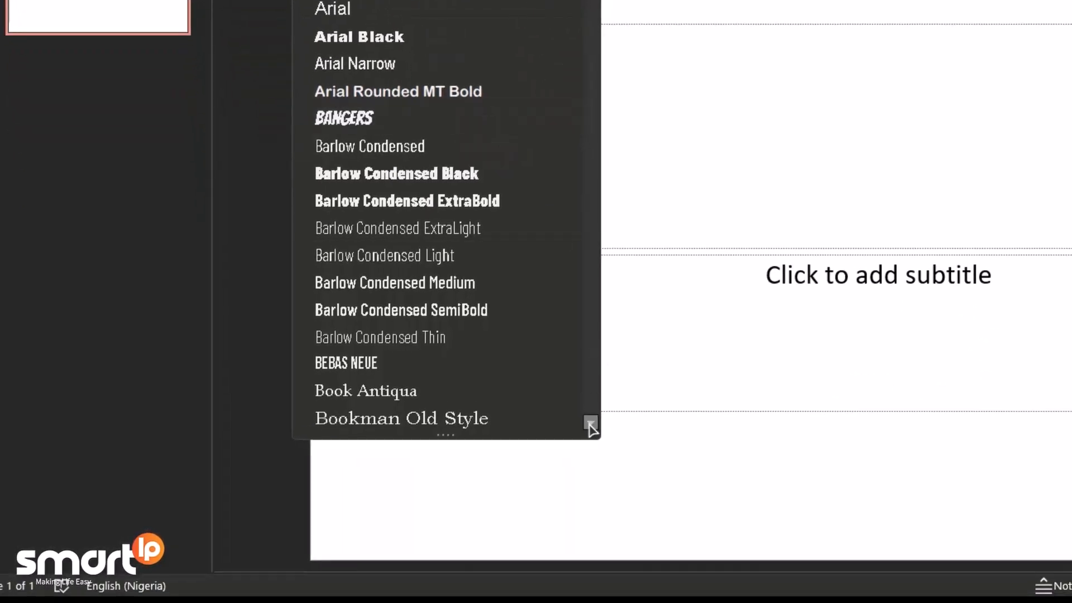
# Step: Browse the list of available fonts for the slide title
pyautogui.moveTo(590, 423); pyautogui.dragTo(593, 420)
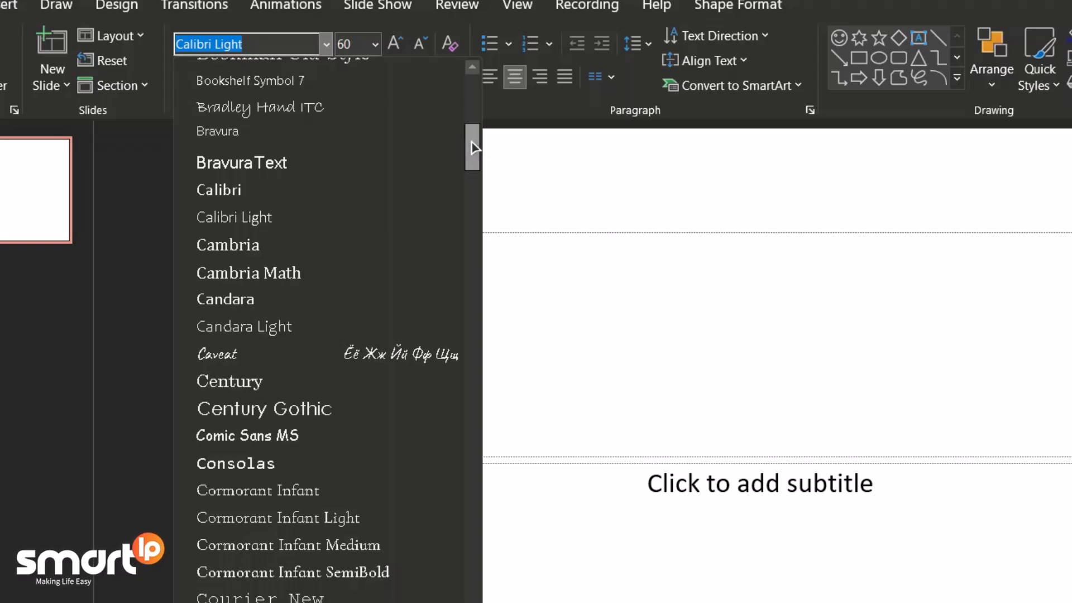
pyautogui.moveTo(473, 147); pyautogui.dragTo(469, 201)
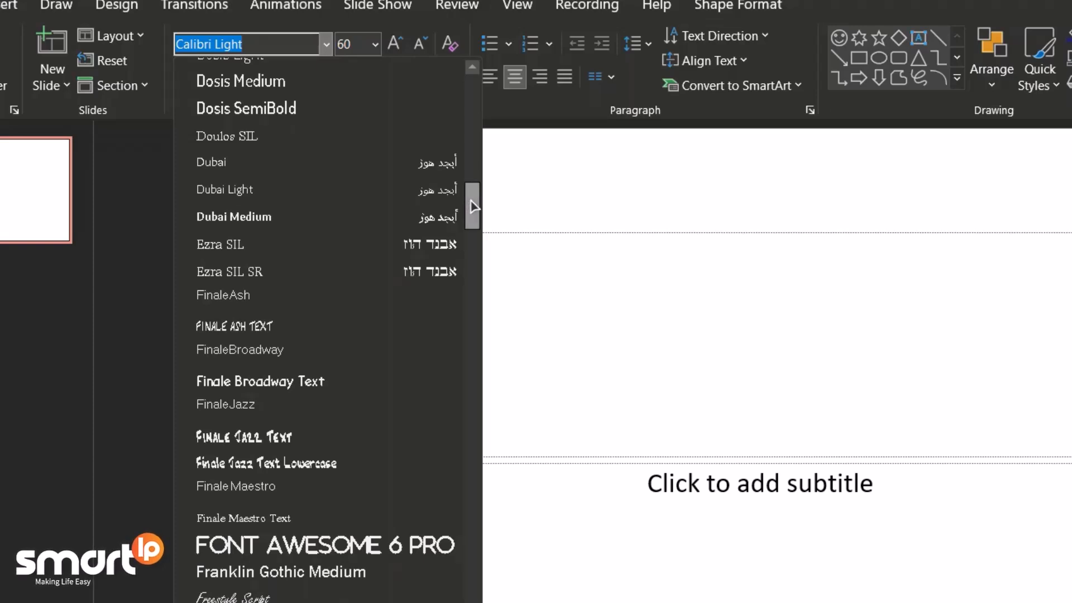
pyautogui.moveTo(472, 208); pyautogui.dragTo(474, 338)
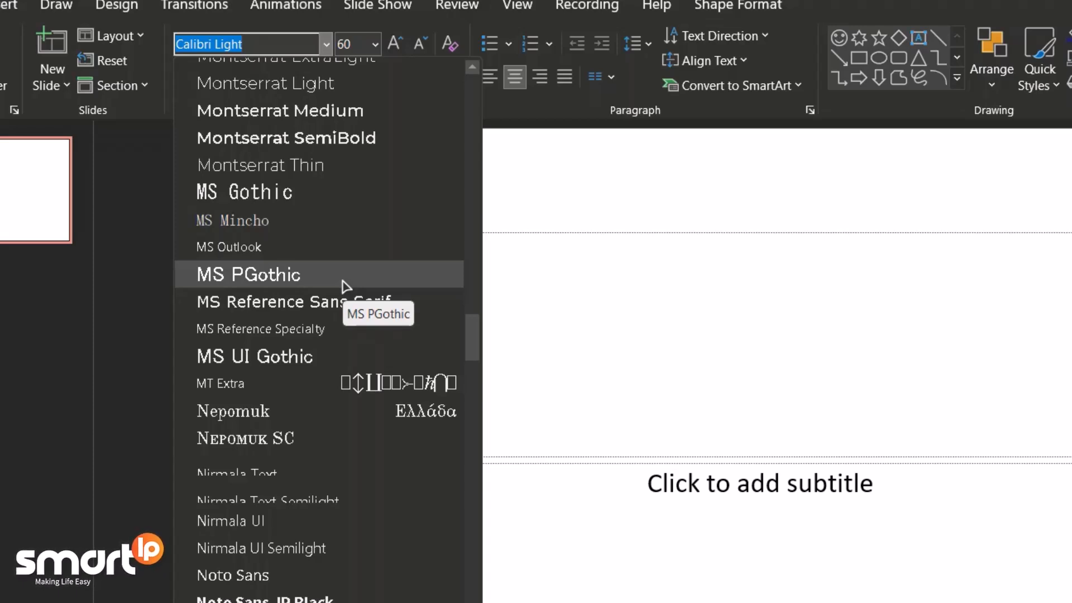
pyautogui.scroll(-9, 346, 286)
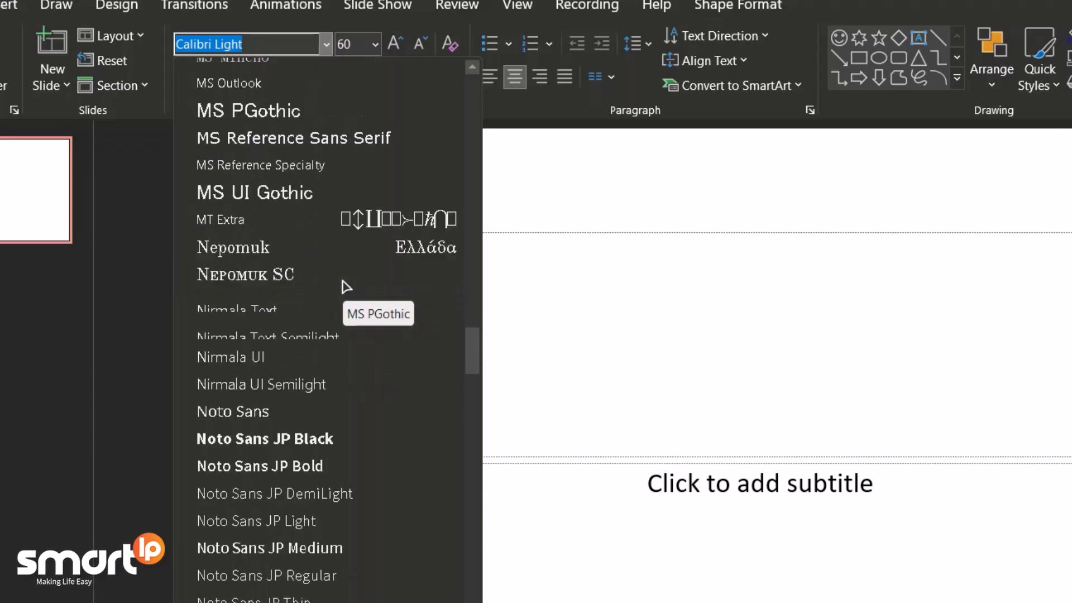
pyautogui.scroll(-6, 346, 286)
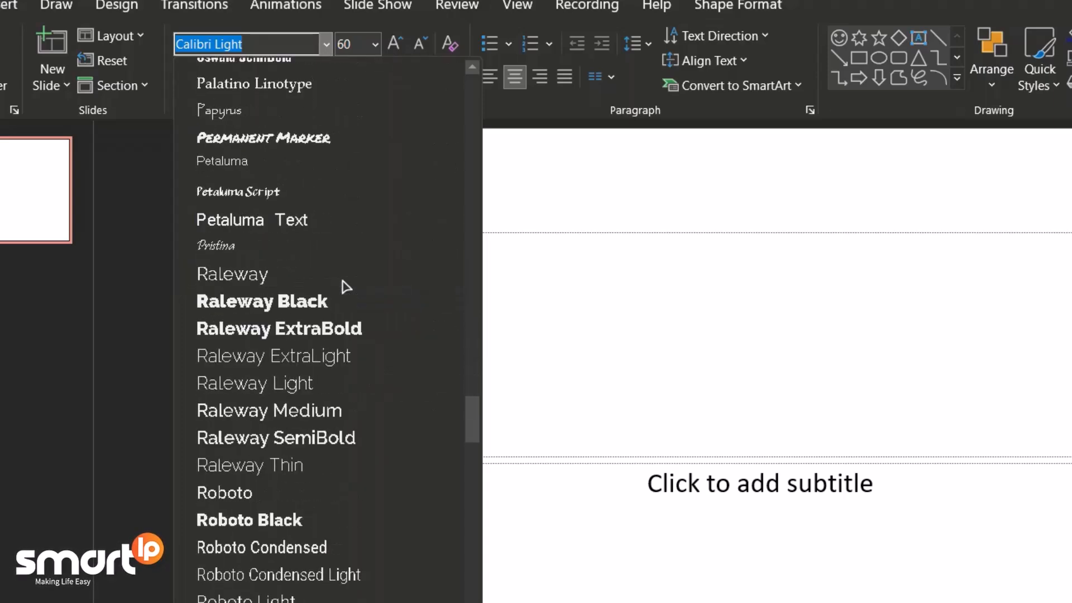
pyautogui.scroll(3, 346, 286)
pyautogui.scroll(15, 346, 286)
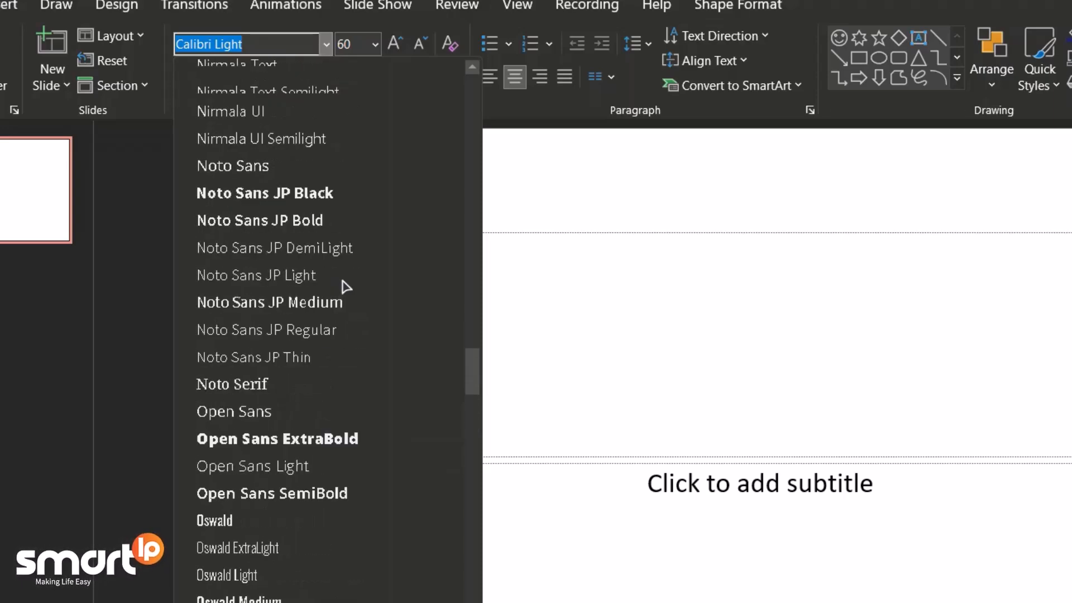
pyautogui.scroll(15, 346, 286)
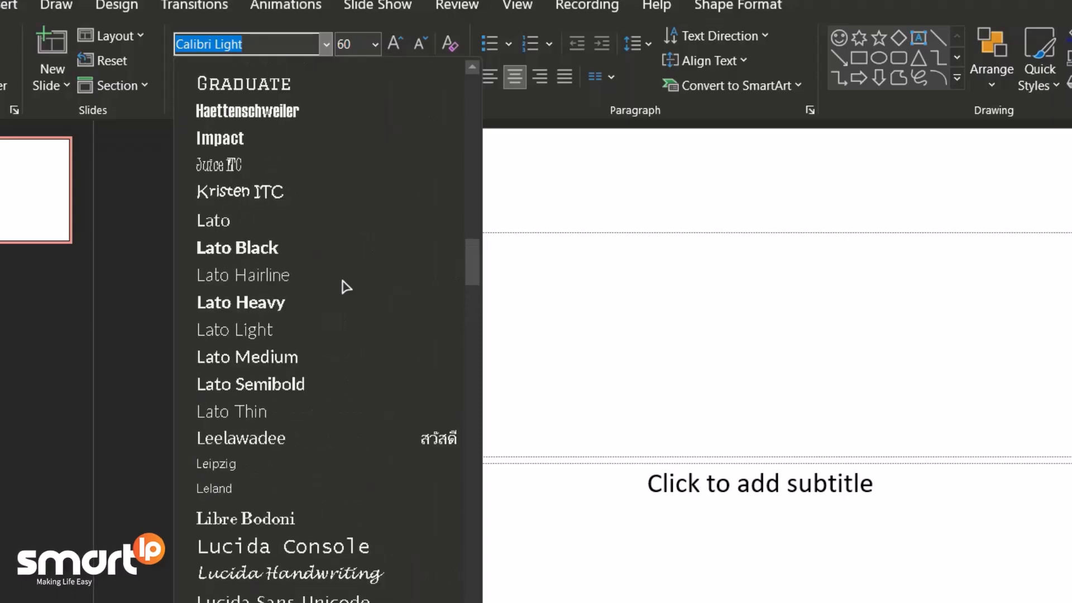
pyautogui.scroll(10, 346, 287)
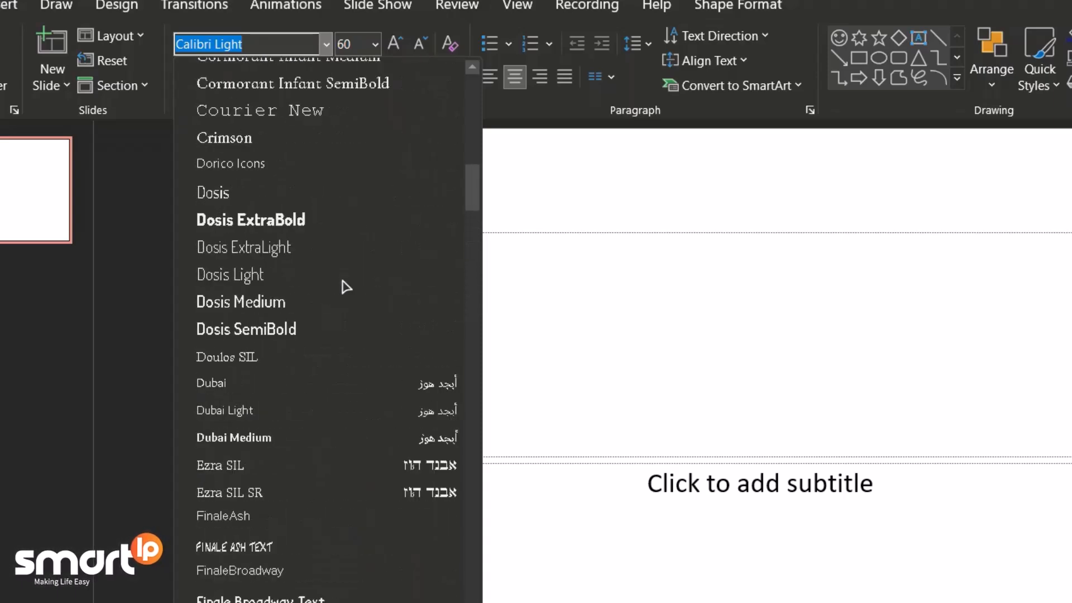
pyautogui.scroll(-15, 346, 286)
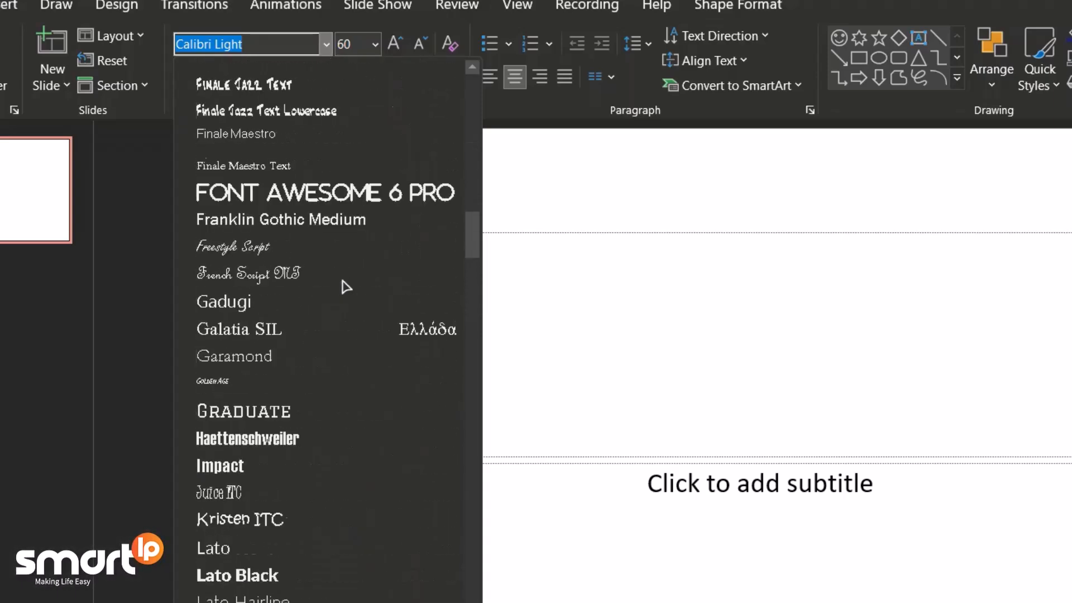
pyautogui.scroll(-3, 346, 285)
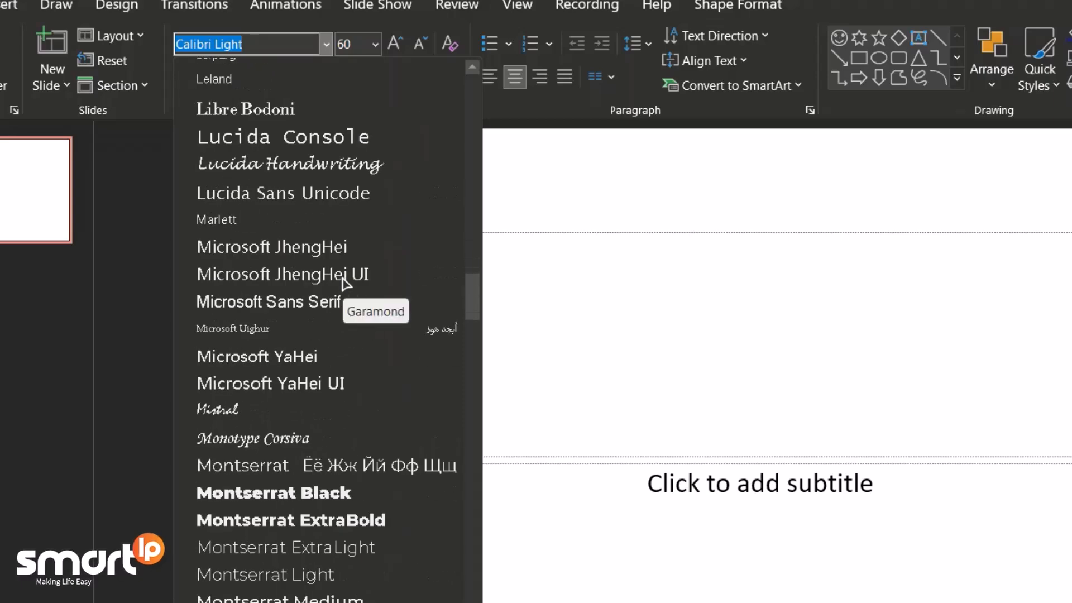
pyautogui.scroll(-3, 344, 283)
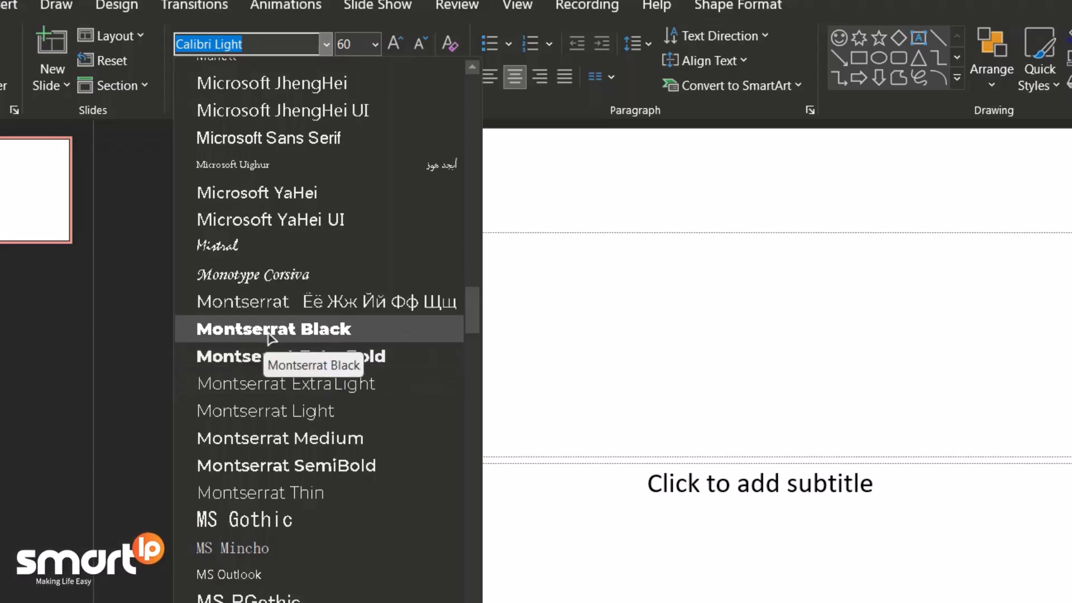
# Step: Set the title font to Arial Black and enter "powerpoint" as the slide title
pyautogui.moveTo(472, 304); pyautogui.dragTo(479, 95)
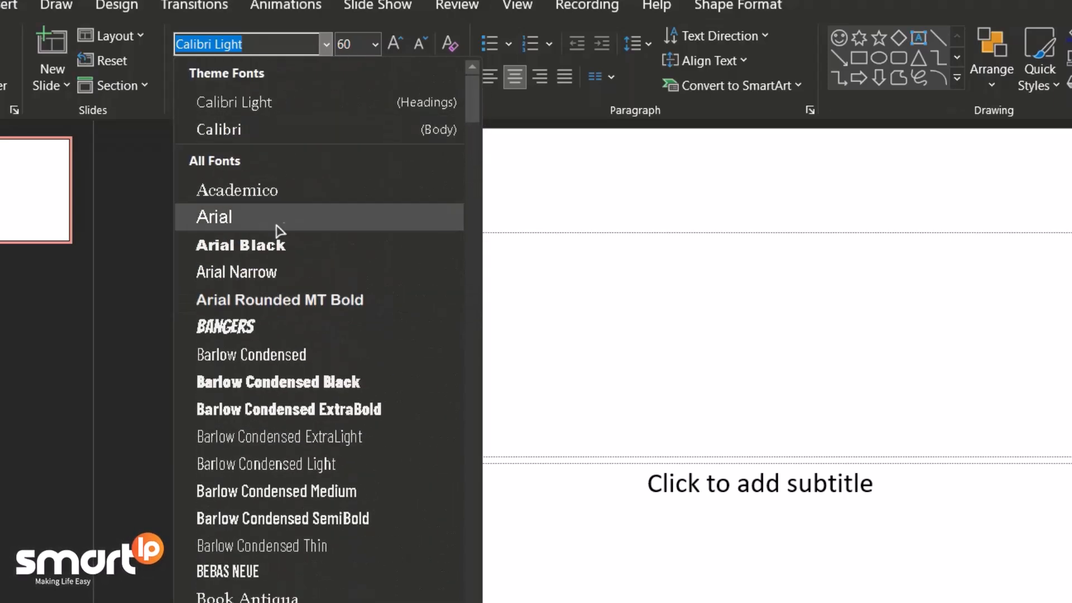
pyautogui.click(247, 246)
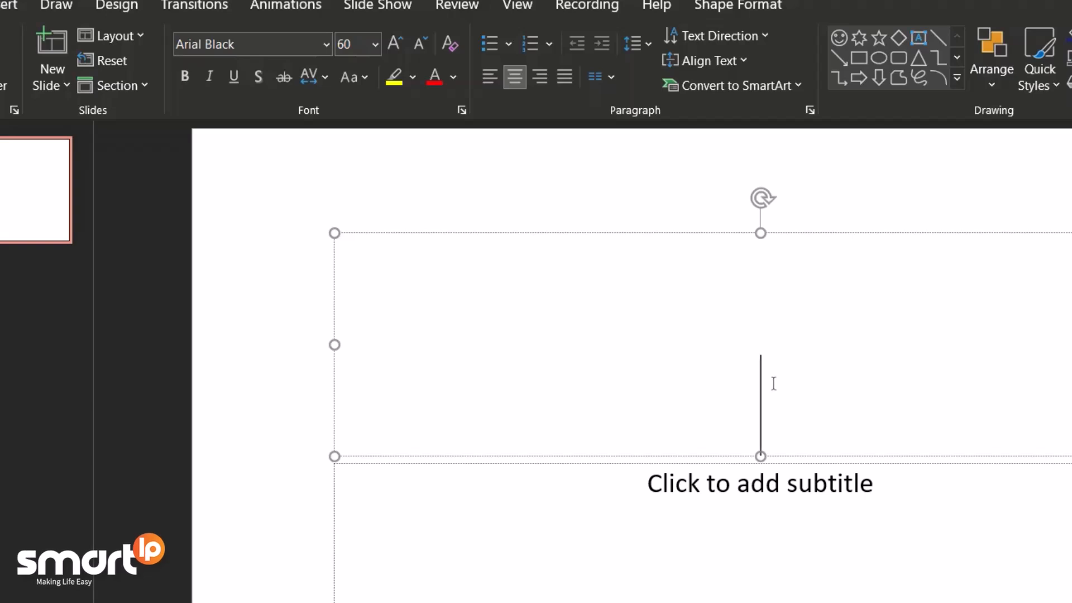
pyautogui.write('p')
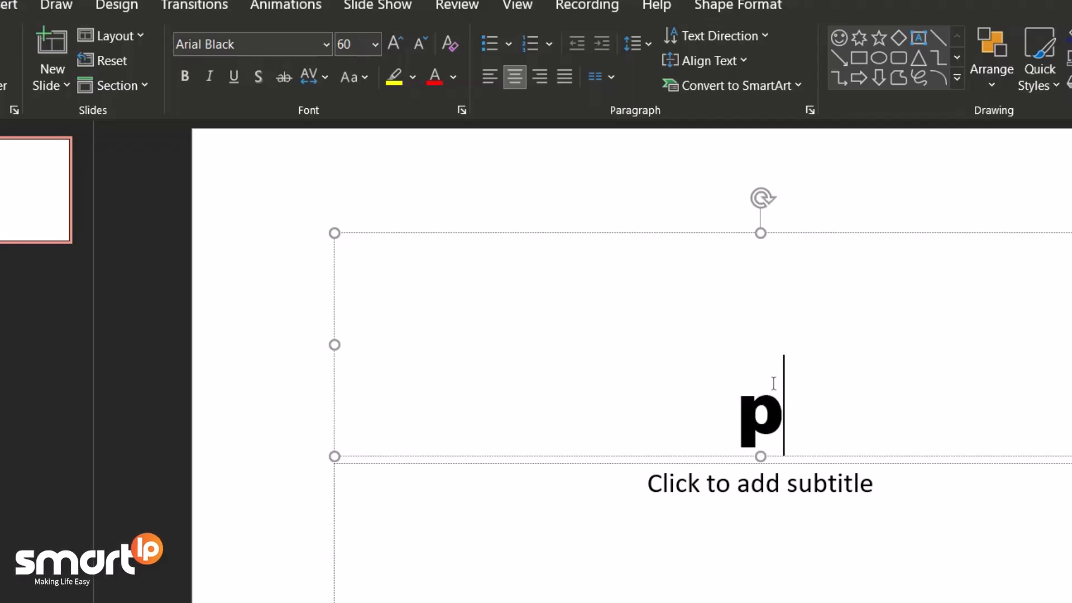
pyautogui.write('owerp')
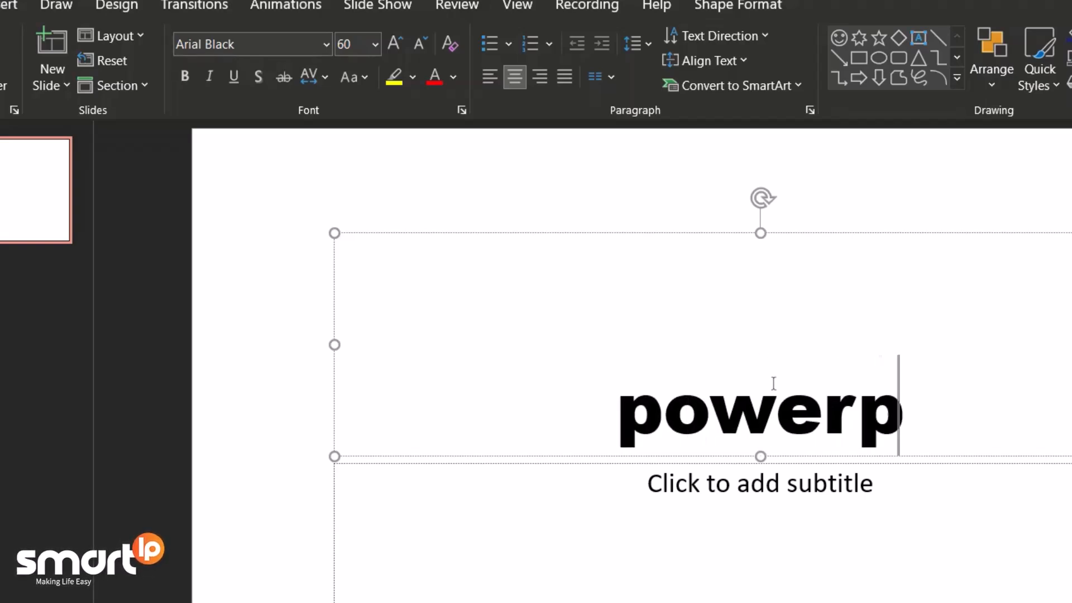
pyautogui.write('oint')
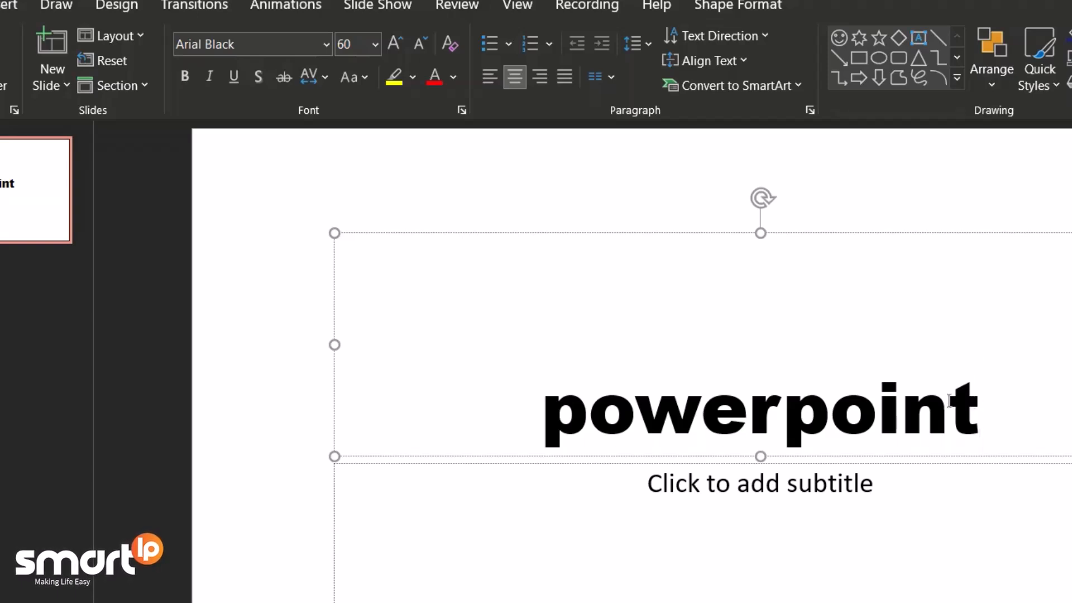
pyautogui.moveTo(983, 404); pyautogui.dragTo(801, 395)
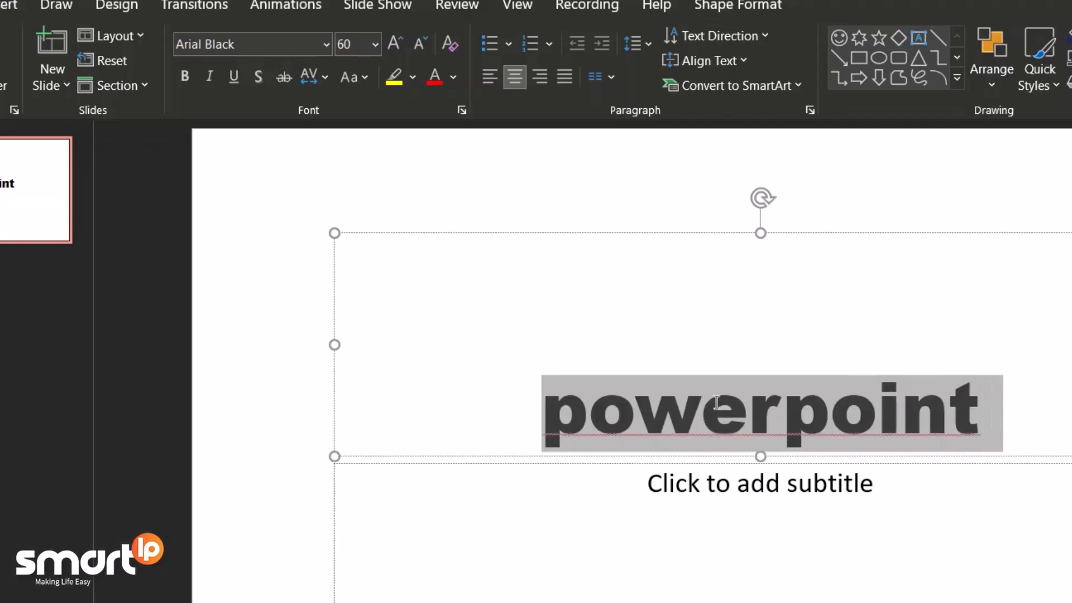
pyautogui.click(1000, 426)
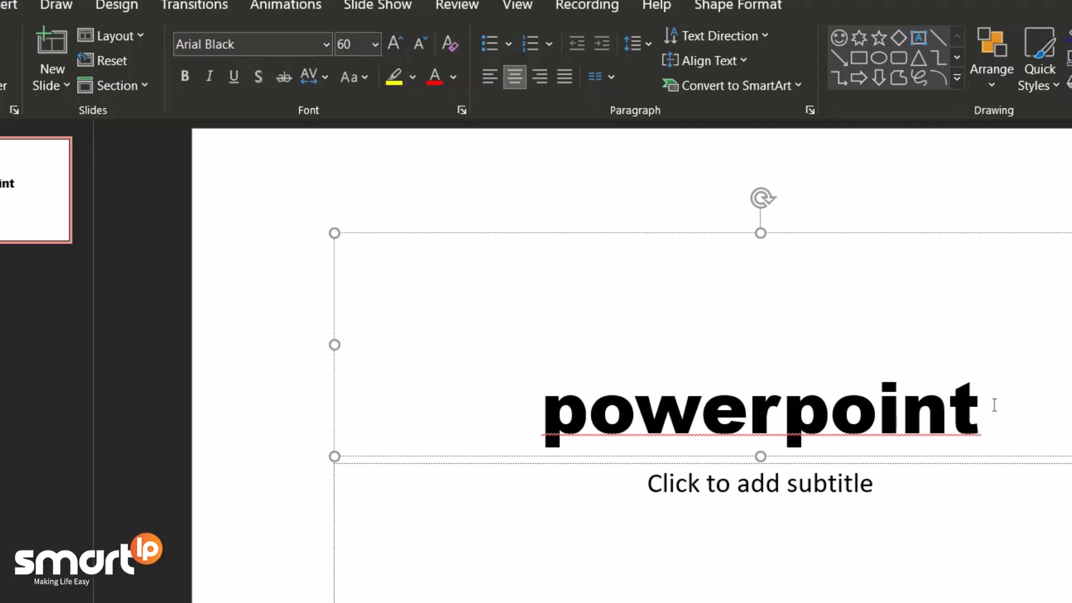
pyautogui.moveTo(982, 411); pyautogui.dragTo(868, 416)
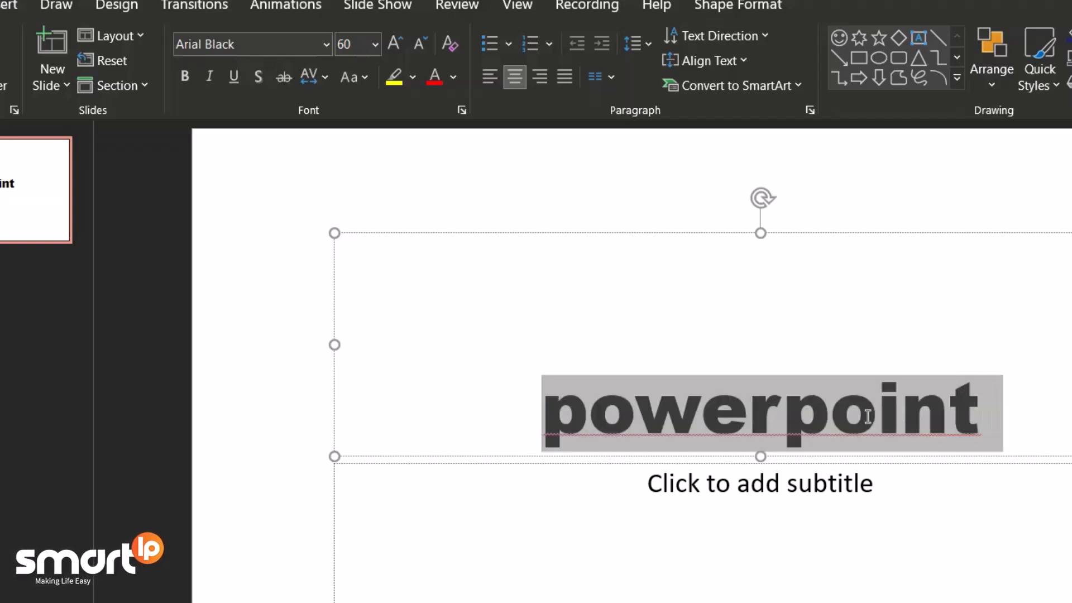
pyautogui.click(772, 419)
pyautogui.click(544, 411)
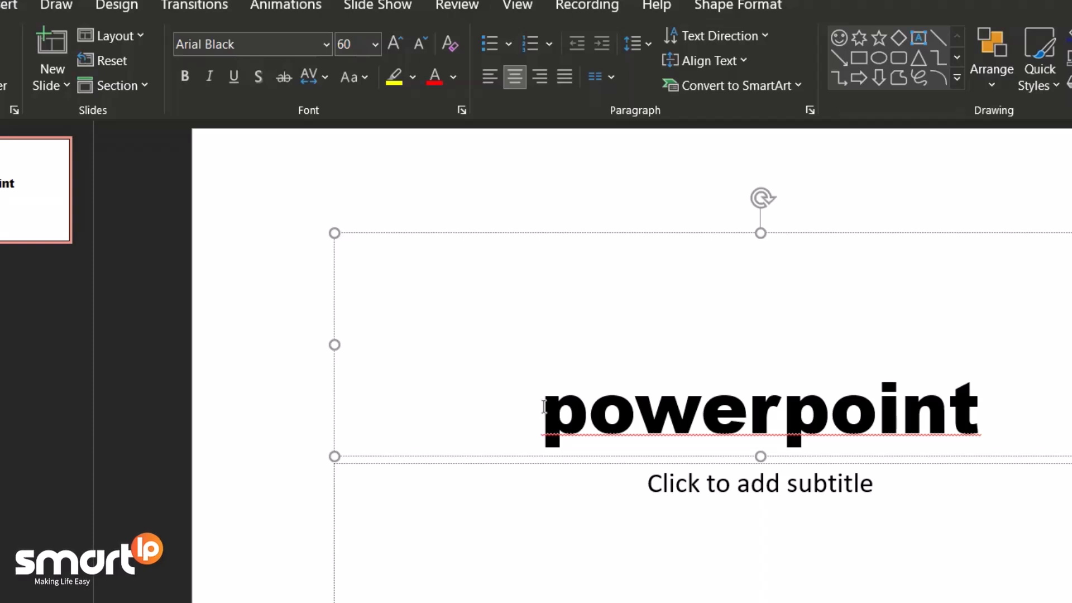
# Step: Select the whole title word "powerpoint" and set its font size to 86
pyautogui.moveTo(541, 401); pyautogui.dragTo(976, 422)
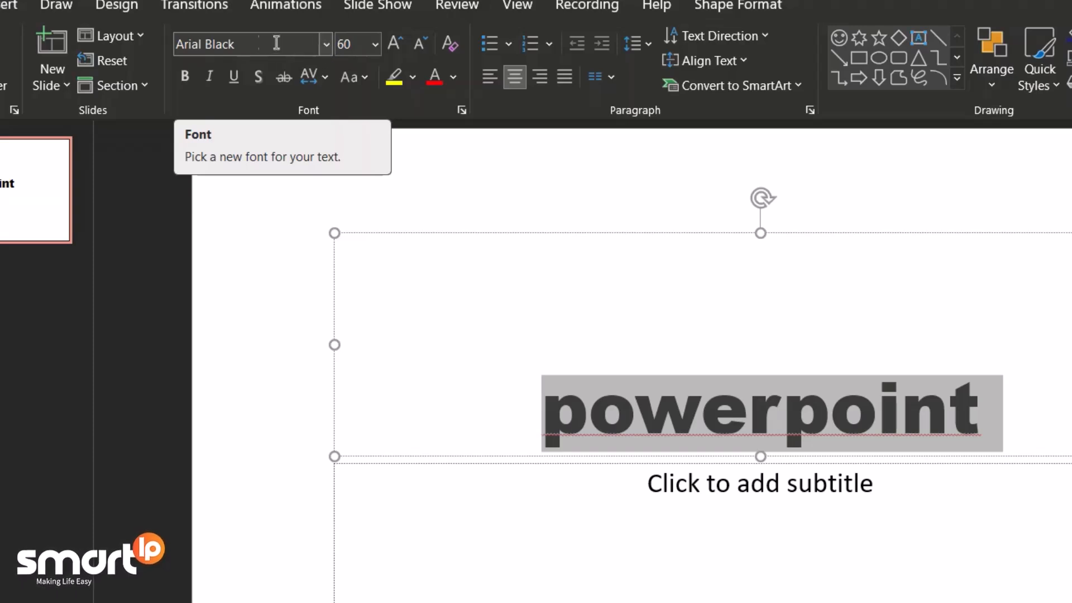
pyautogui.click(353, 44)
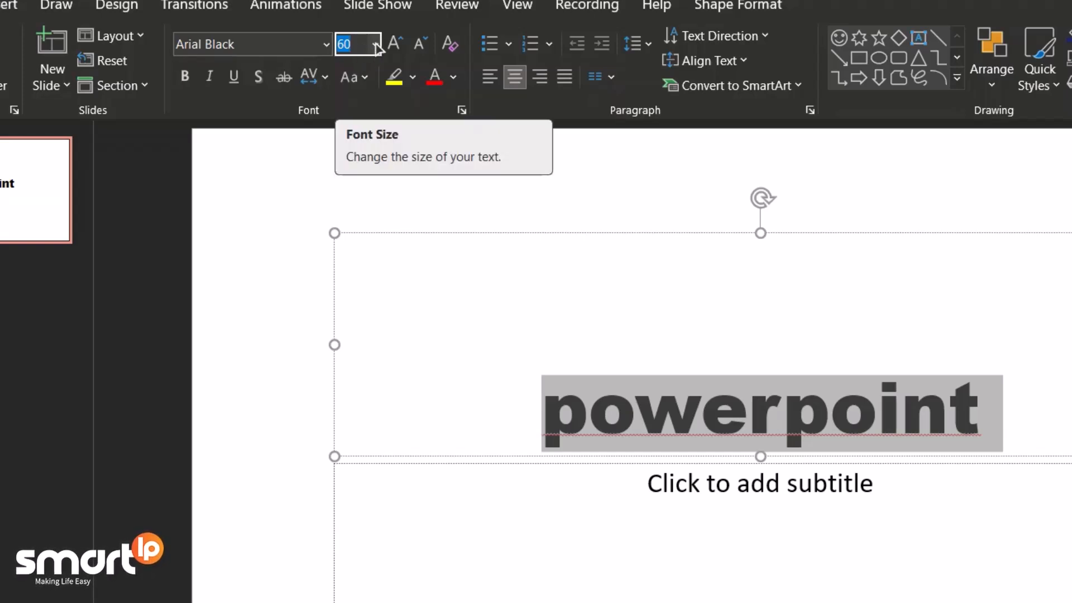
pyautogui.click(376, 46)
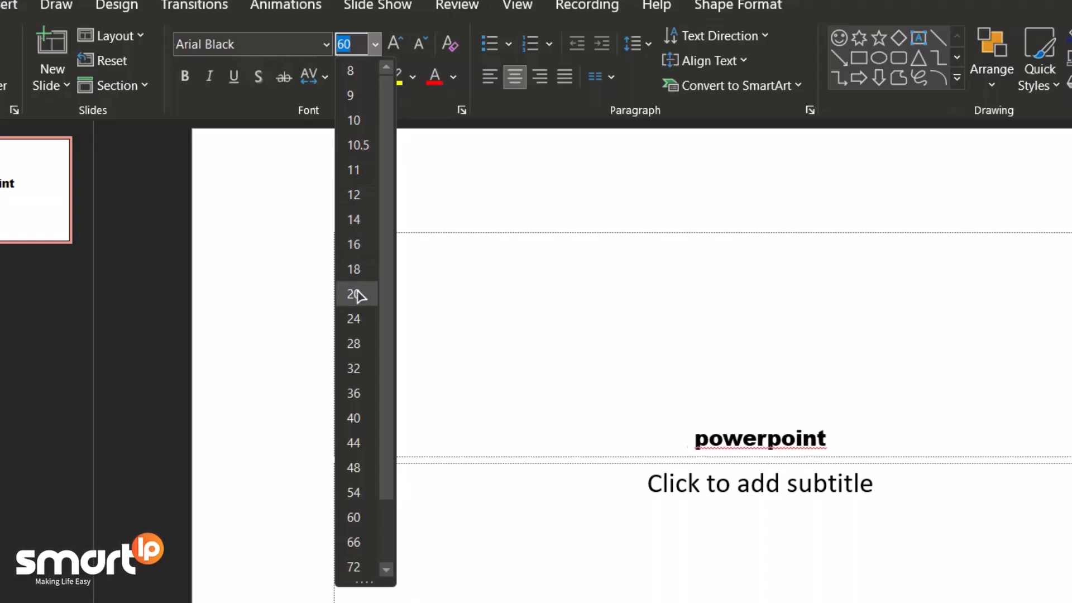
pyautogui.scroll(-1, 354, 469)
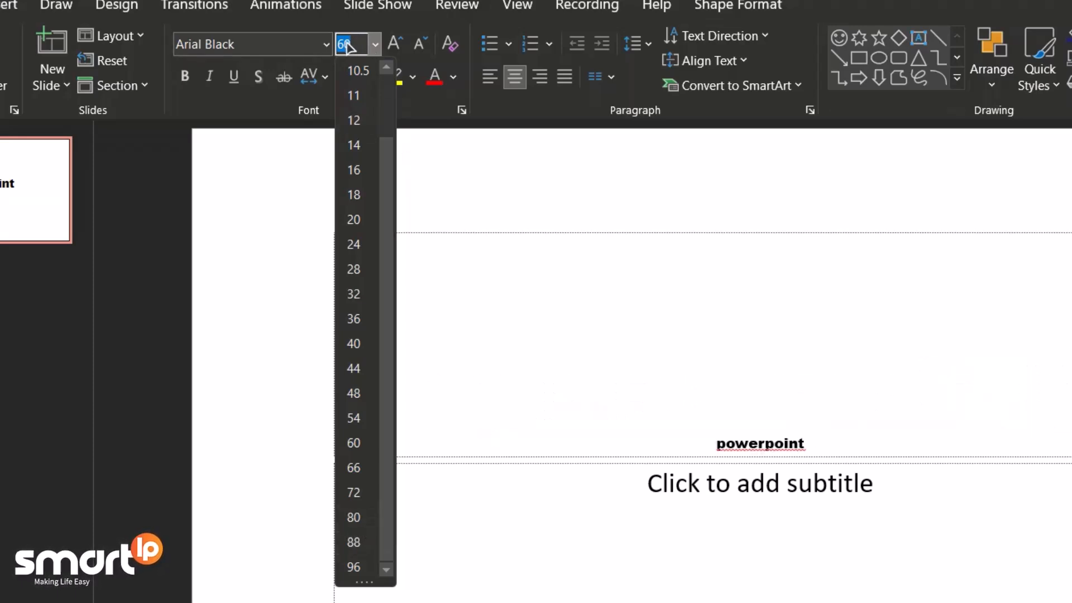
pyautogui.write('86')
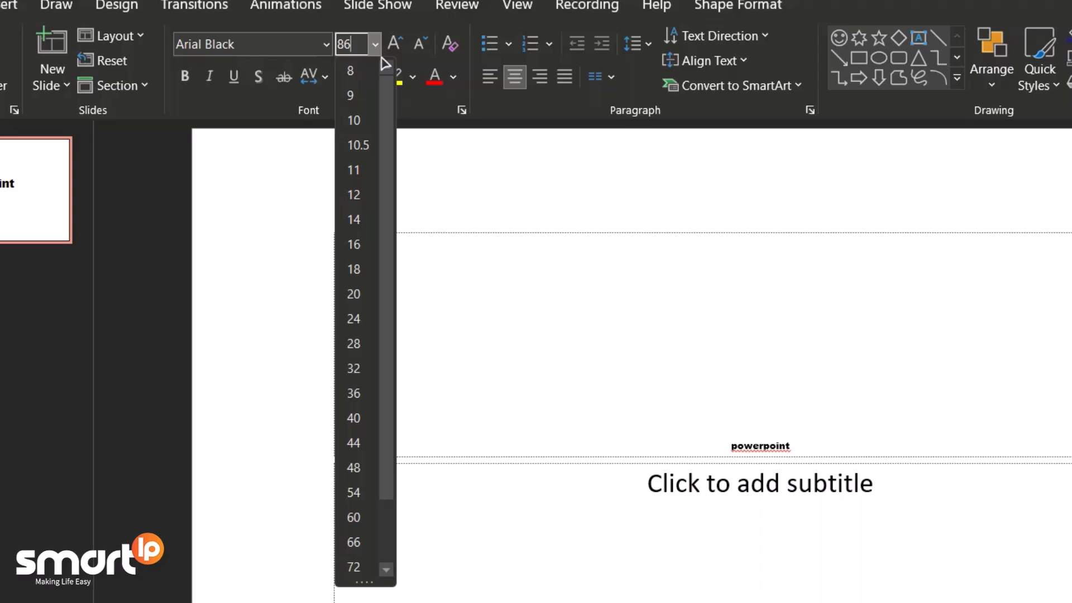
pyautogui.press('Return')
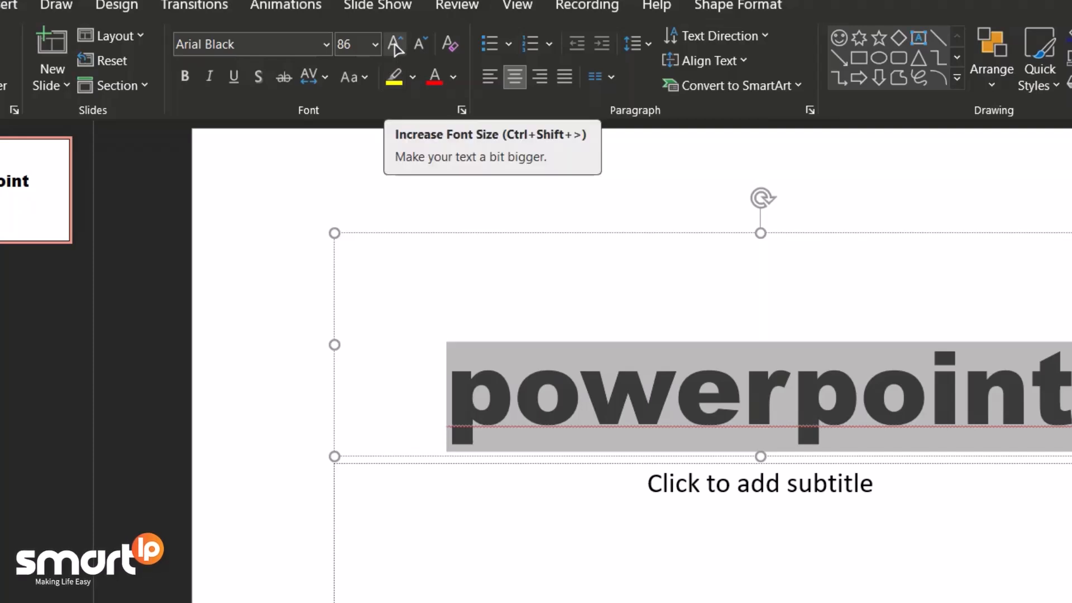
# Step: Increase the selected title's font size in increments up to 104
pyautogui.click(396, 45)
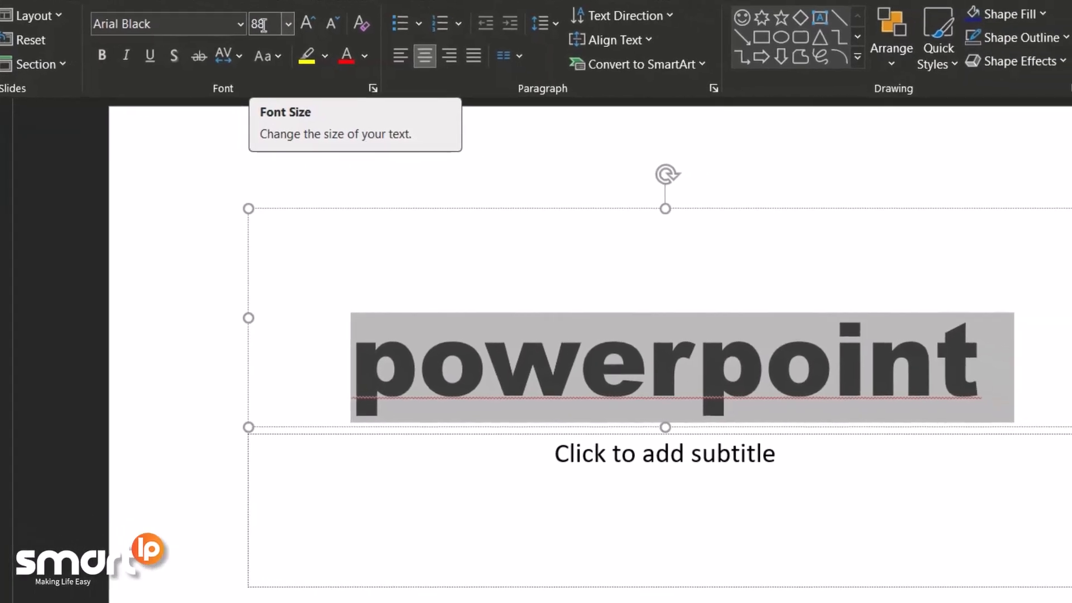
pyautogui.click(309, 25)
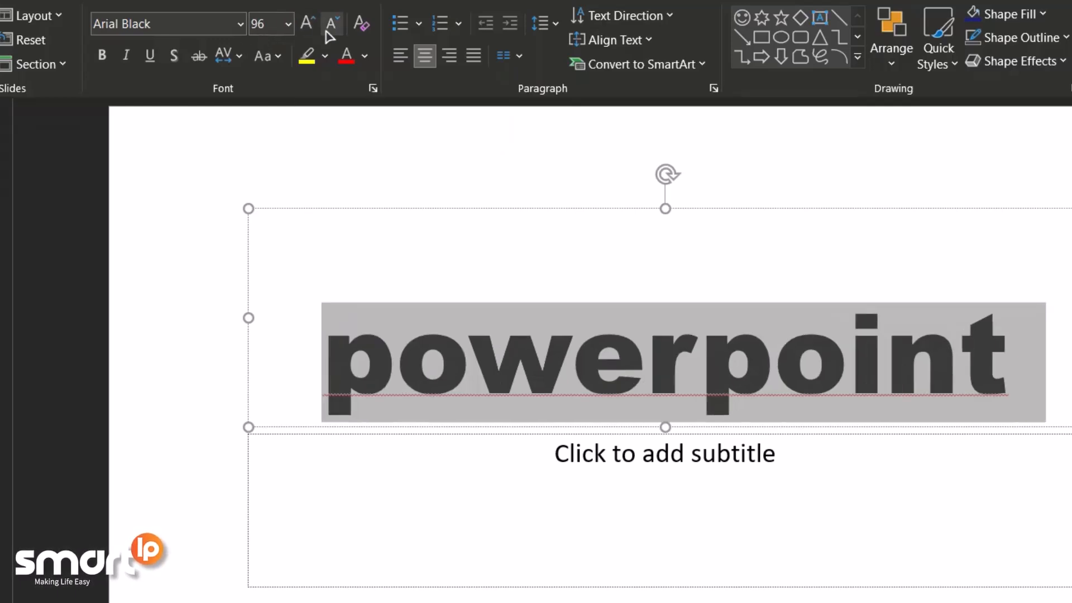
pyautogui.click(307, 24)
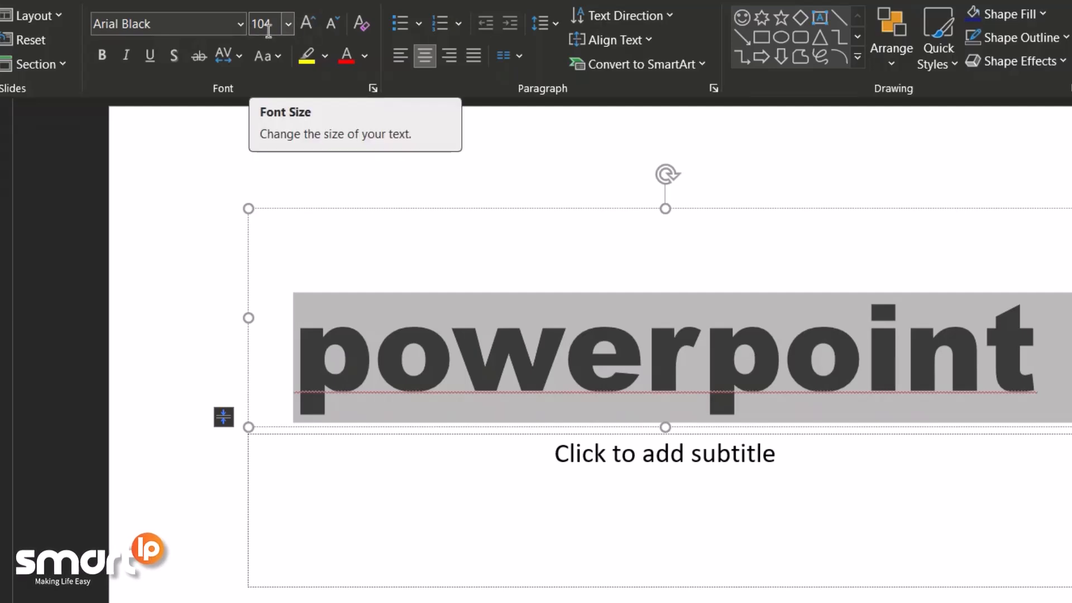
# Step: Decrease the title's font size in increments to 80 and raise it again to 96
pyautogui.click(335, 24)
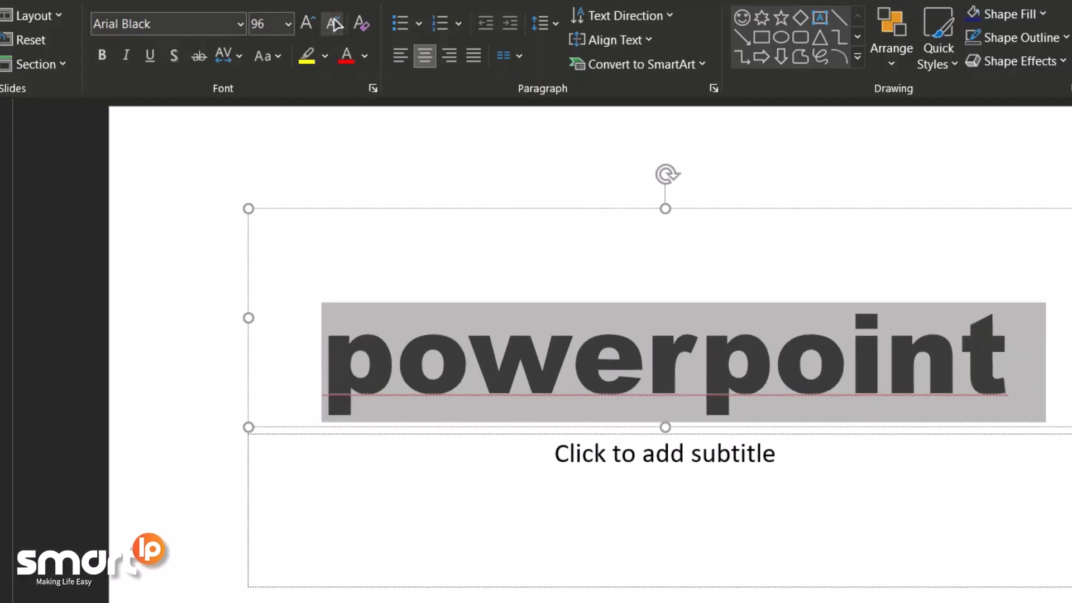
pyautogui.click(335, 24)
pyautogui.click(335, 24)
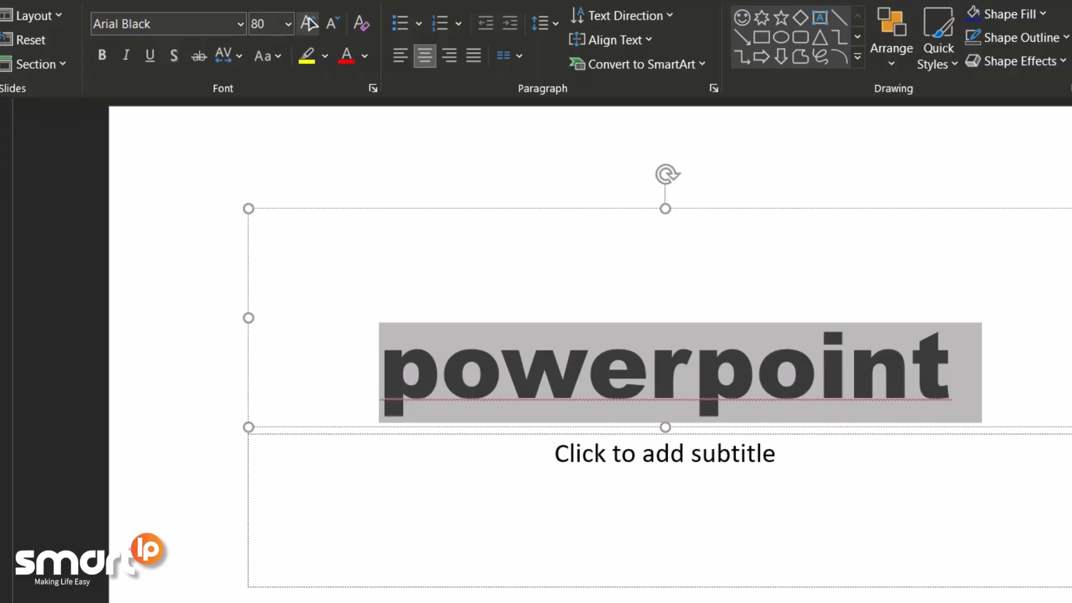
pyautogui.click(309, 24)
pyautogui.click(309, 24)
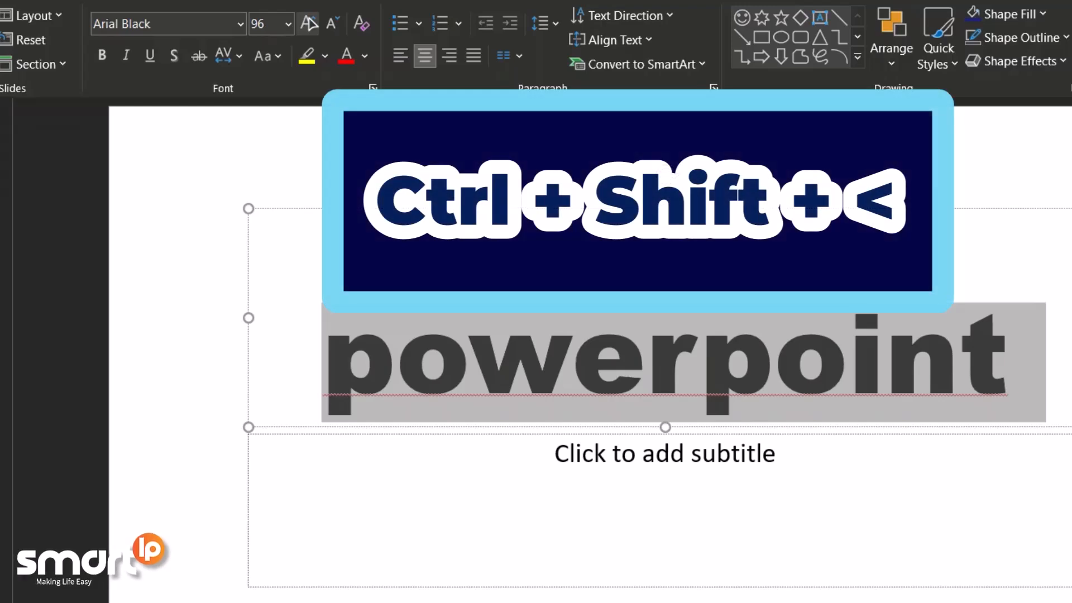
# Step: Decrease the title text's font size in increments down to 60
pyautogui.press('ctrl+shift+less')
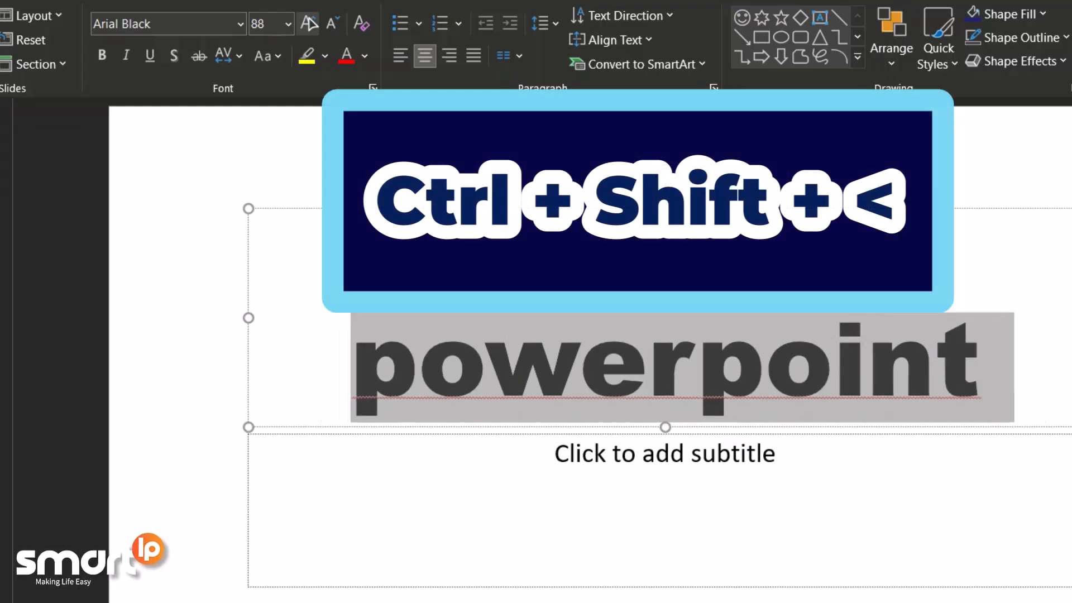
pyautogui.press('ctrl+shift+less')
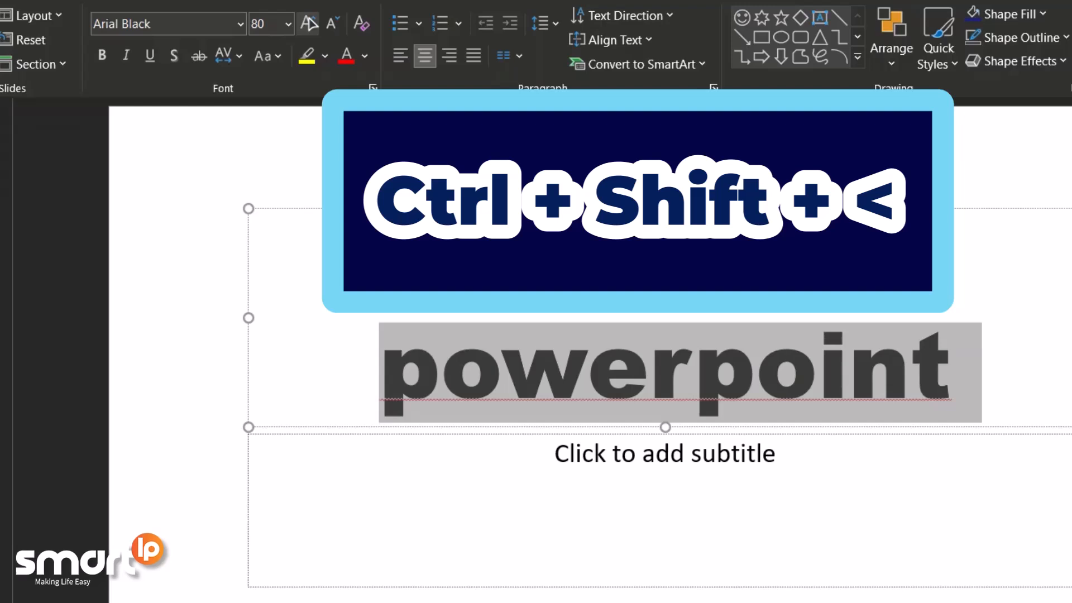
pyautogui.press('ctrl+shift+less')
pyautogui.press('ctrl+shift+less')
pyautogui.press('ctrl+shift+less')
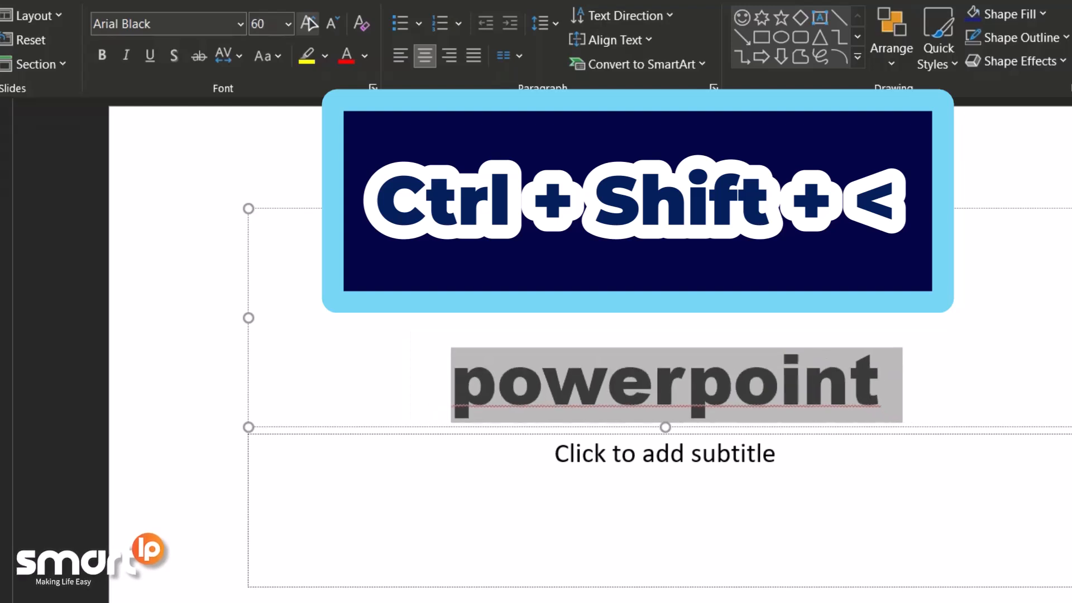
# Step: Increase the selected title's font size in increments from 60 up to 96, then deselect the text
pyautogui.hotkey('ctrl', 'shift', '>')
pyautogui.hotkey('ctrl', 'shift', '>')
pyautogui.hotkey('ctrl', 'shift', '>')
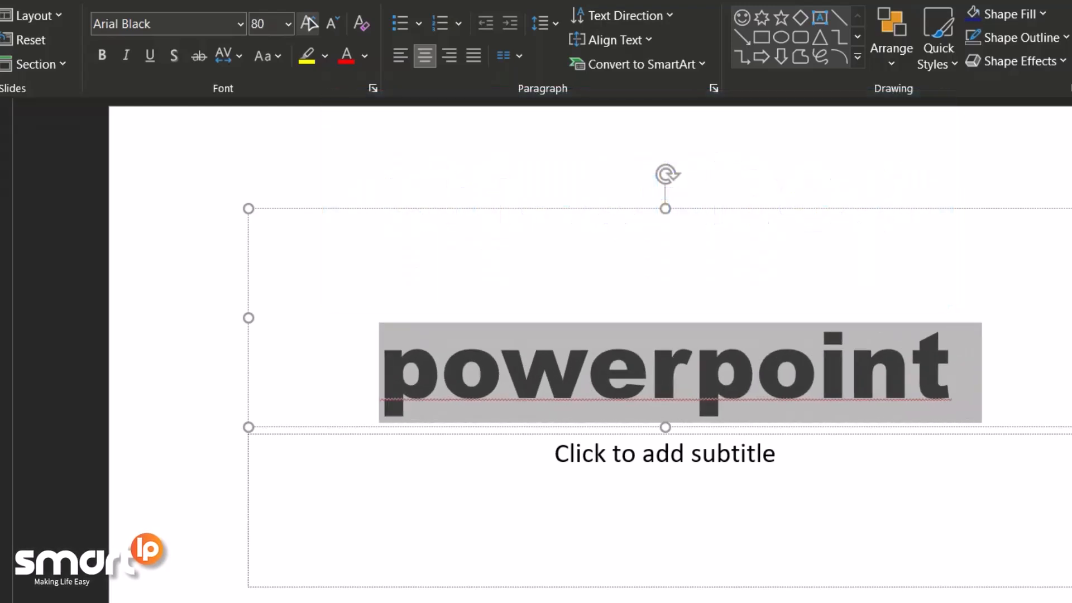
pyautogui.hotkey('ctrl', 'shift', '>')
pyautogui.hotkey('ctrl', 'shift', '>')
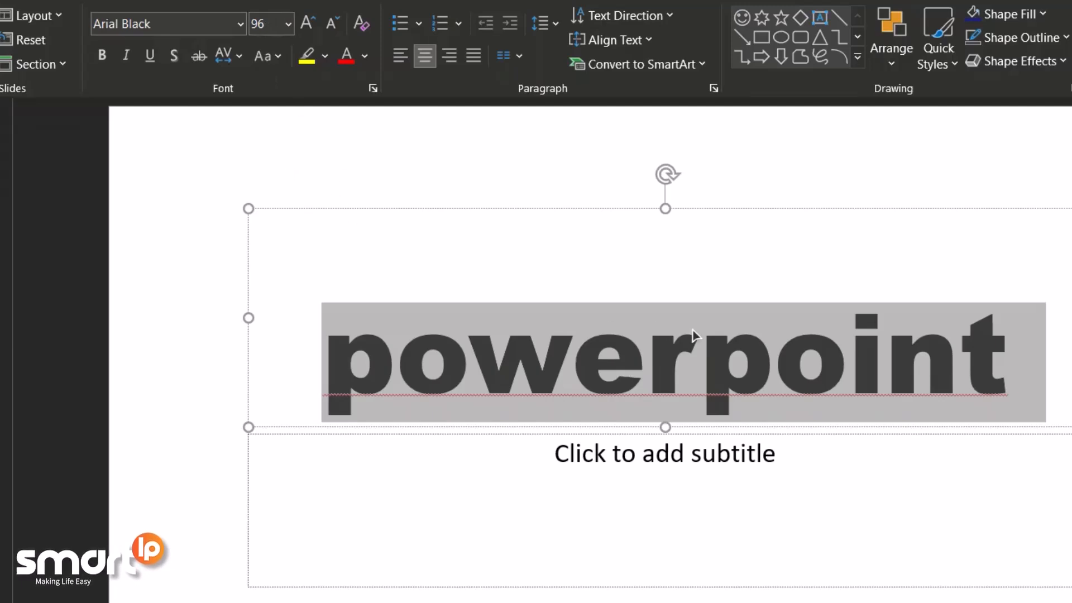
pyautogui.click(982, 366)
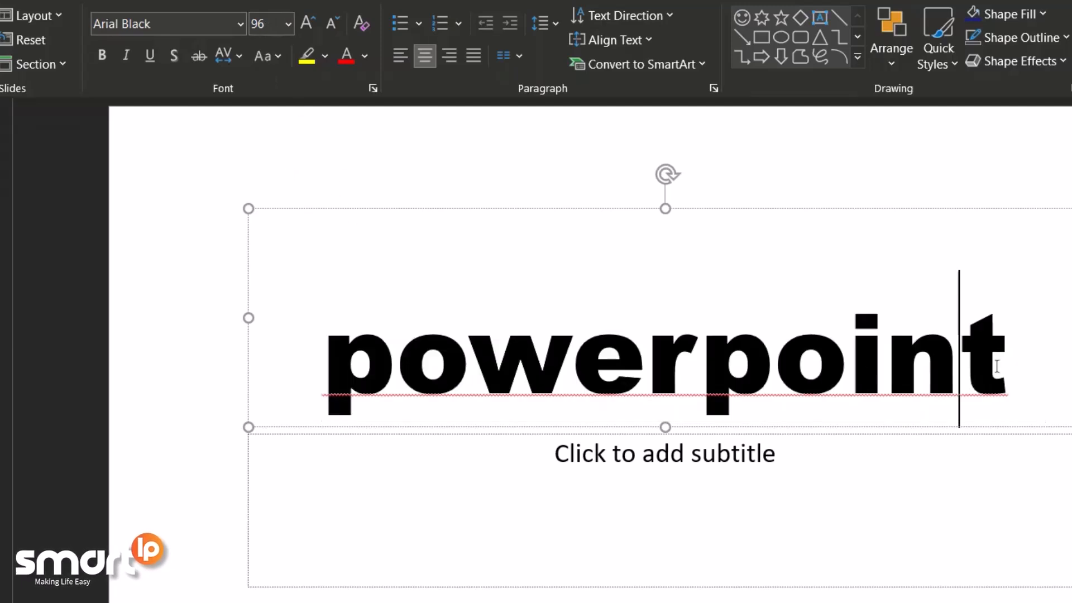
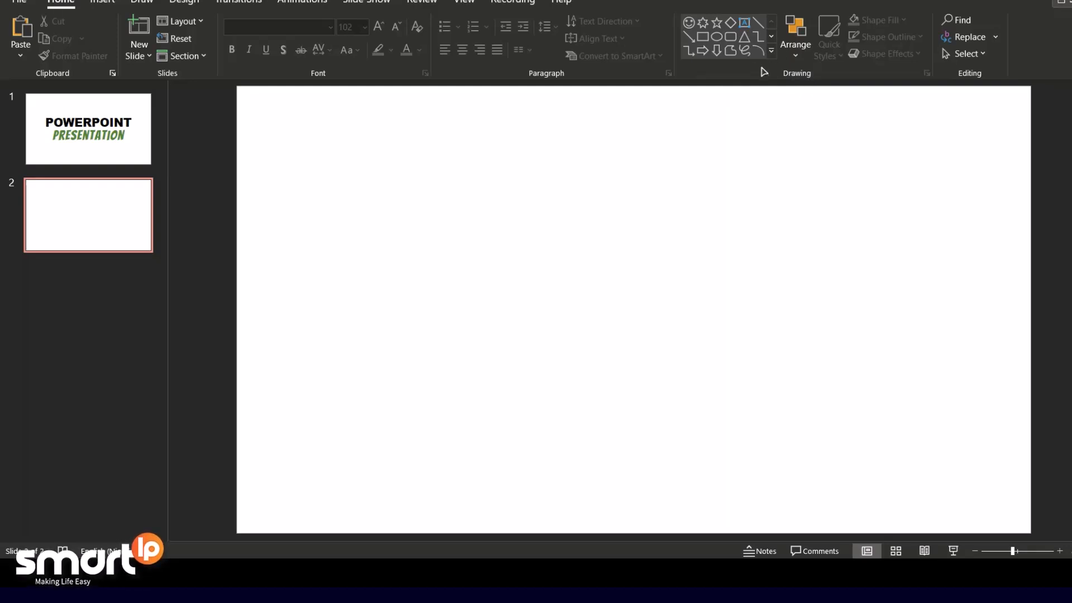
# Step: Insert an auto-sizing text box near the upper-left corner of blank slide 2 and start its text with "fgfg"
pyautogui.click(772, 52)
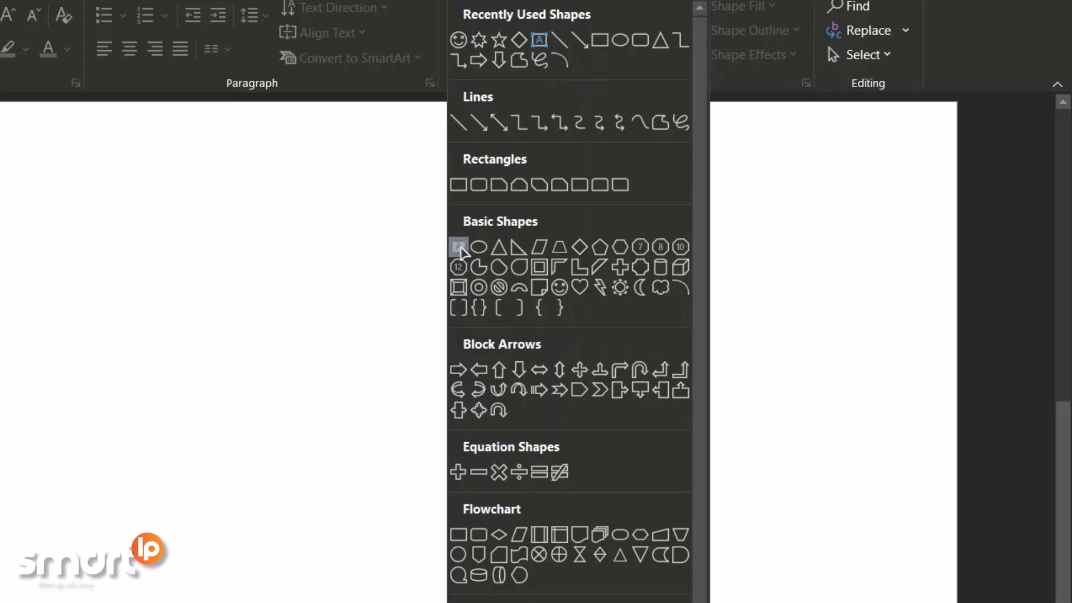
pyautogui.click(460, 247)
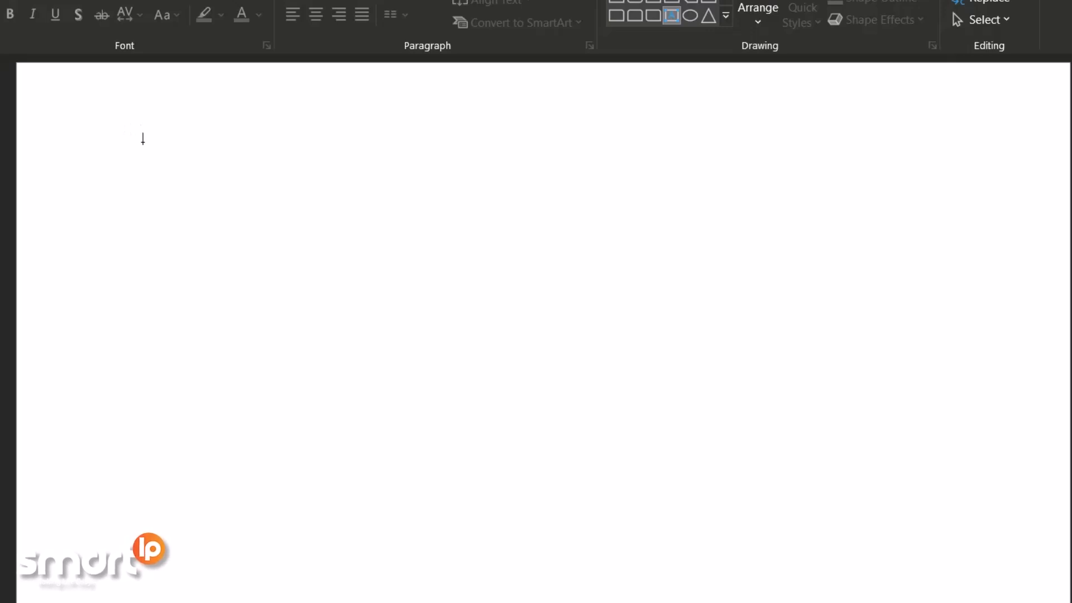
pyautogui.click(143, 141)
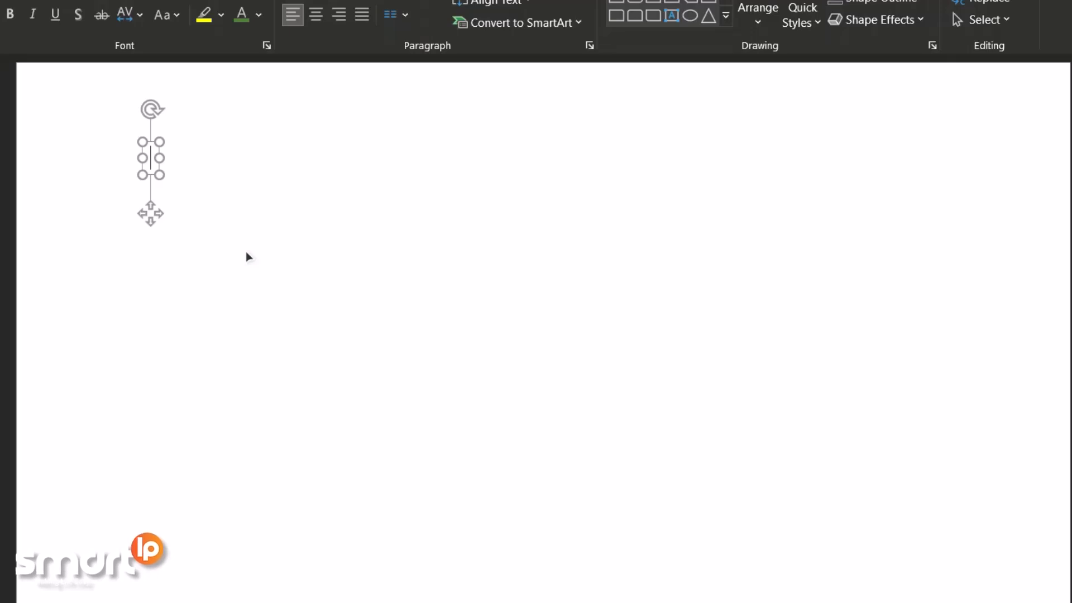
pyautogui.write('fgfg')
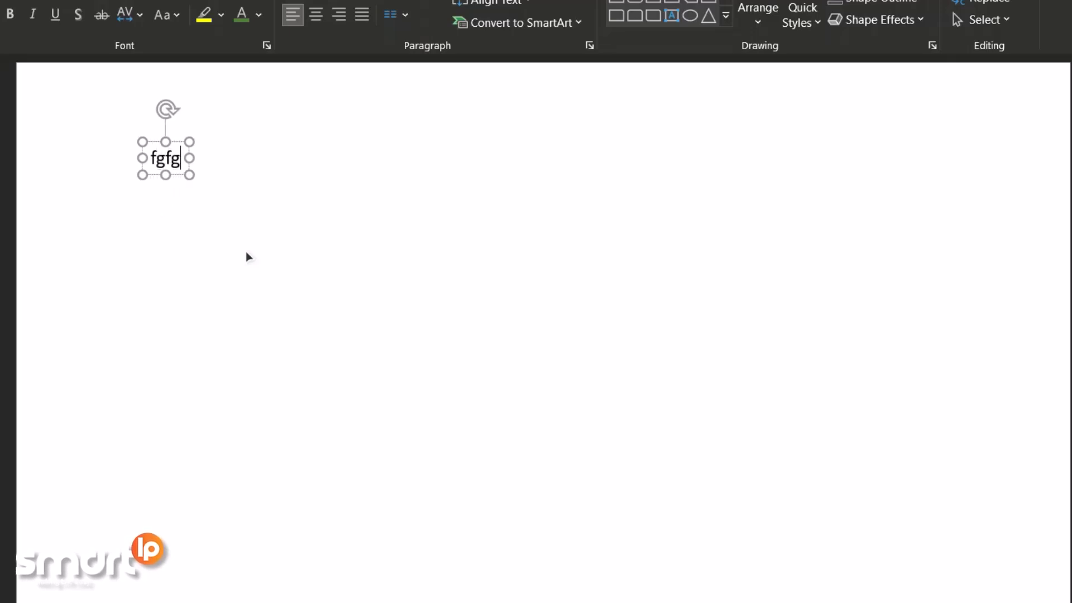
# Step: Continue the text box's single line with random filler letters until it runs past the slide's right edge
pyautogui.write('fgfgfgfgfgfgfgfgfgfgfgfgfgfgf')
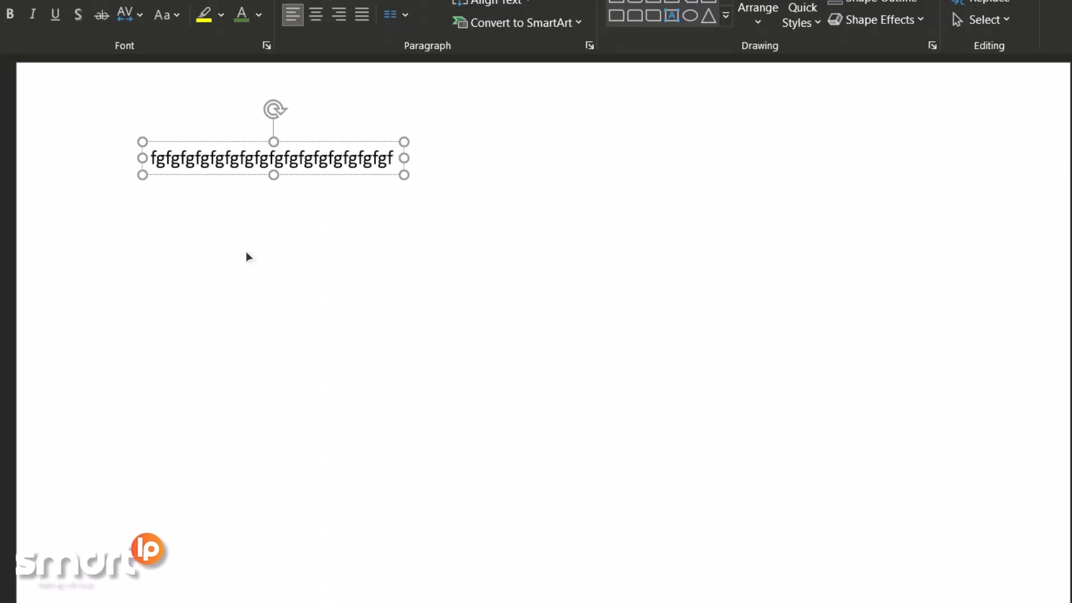
pyautogui.write('ghghgl;lgmfl;gmfh;mf;hmfl;hml;gmfl;glfmgfl;hmlf')
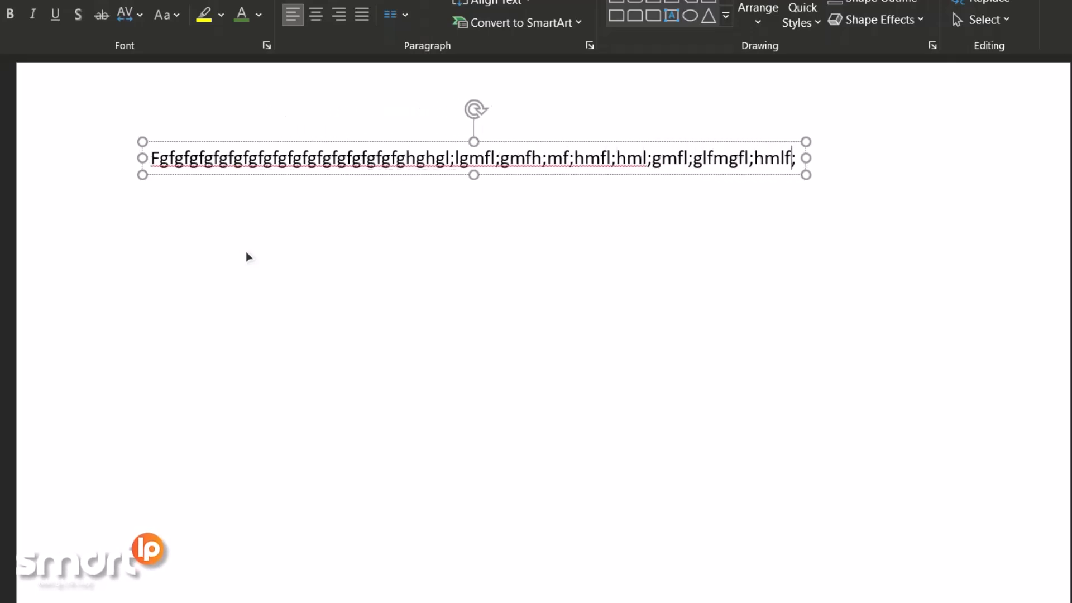
pyautogui.write(';hmfl;hmflhmflhmflhmfl;hmfl;hm')
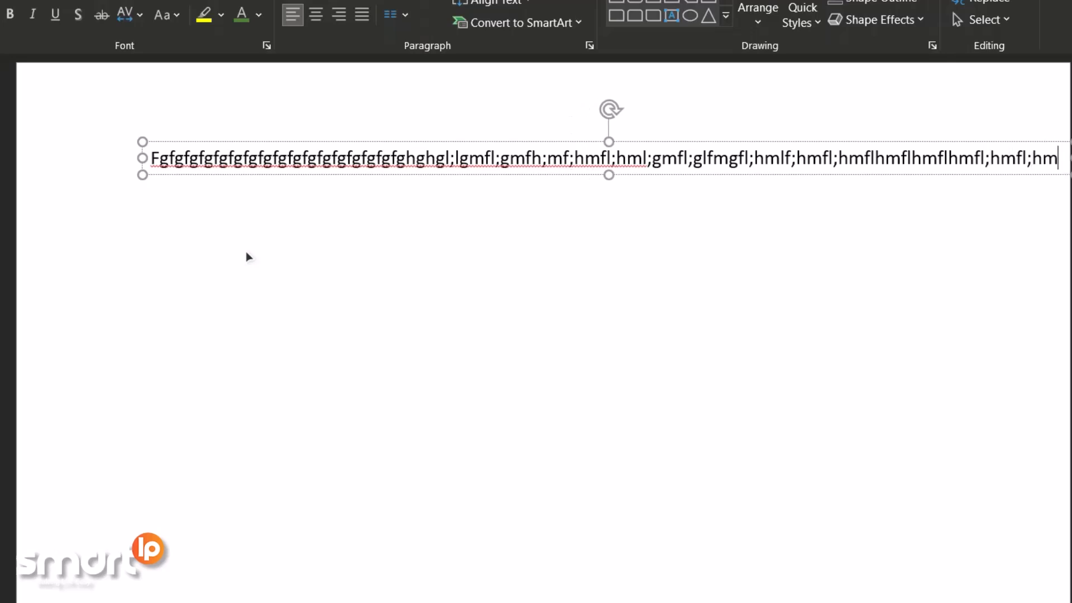
pyautogui.write('h')
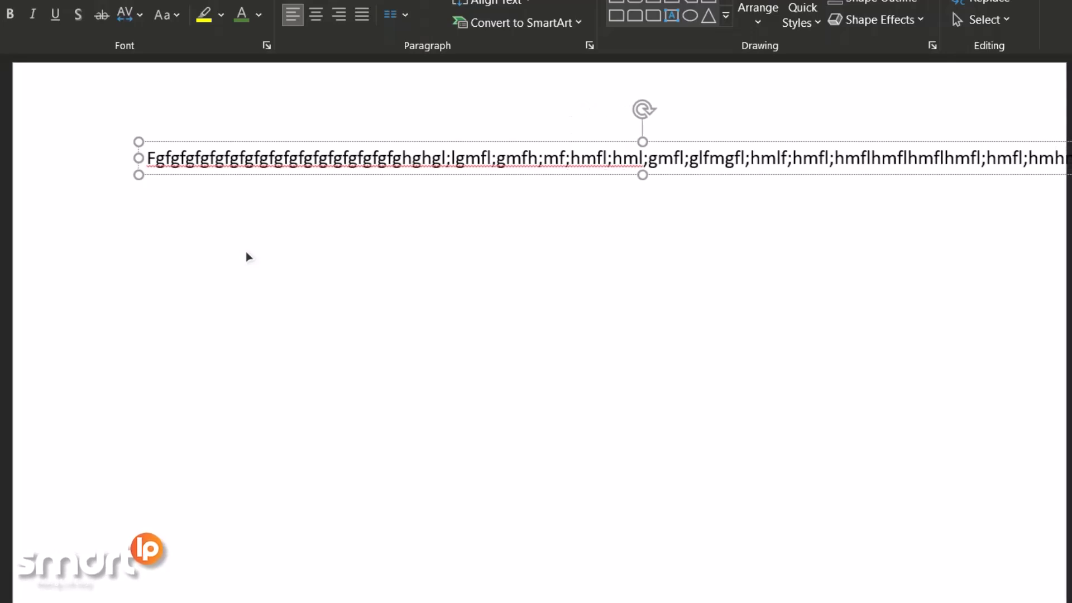
pyautogui.write('mflmhflhmfl;hmf;lhmfhmfhmfhmfl')
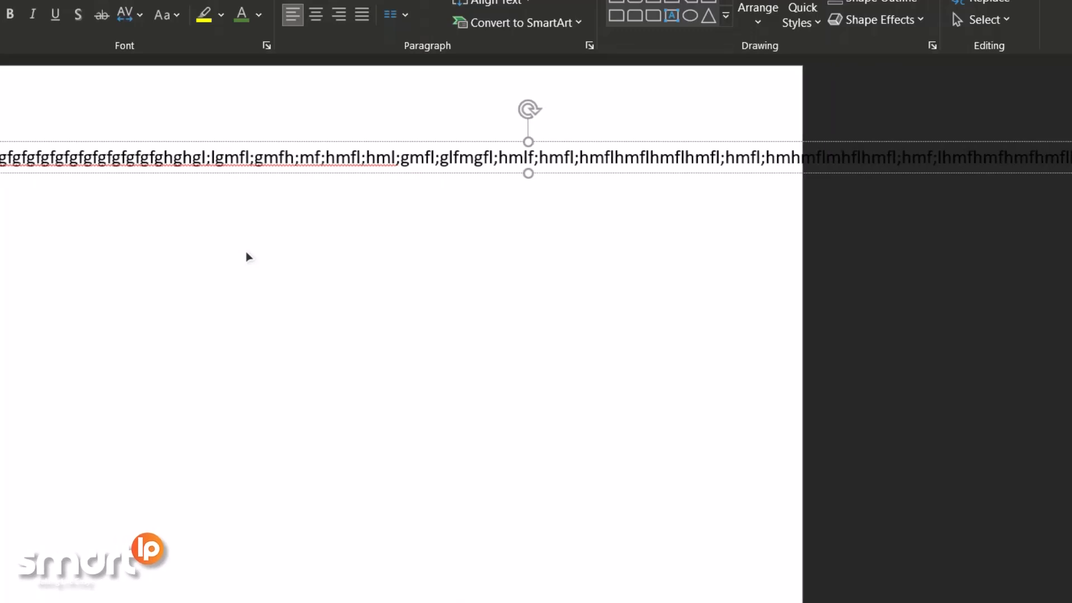
# Step: Add two more lines to the text box, "gfgdfgmndkglndkgldkgdl" and "dfgdjgjd;god;gdl;"
pyautogui.press('Return')
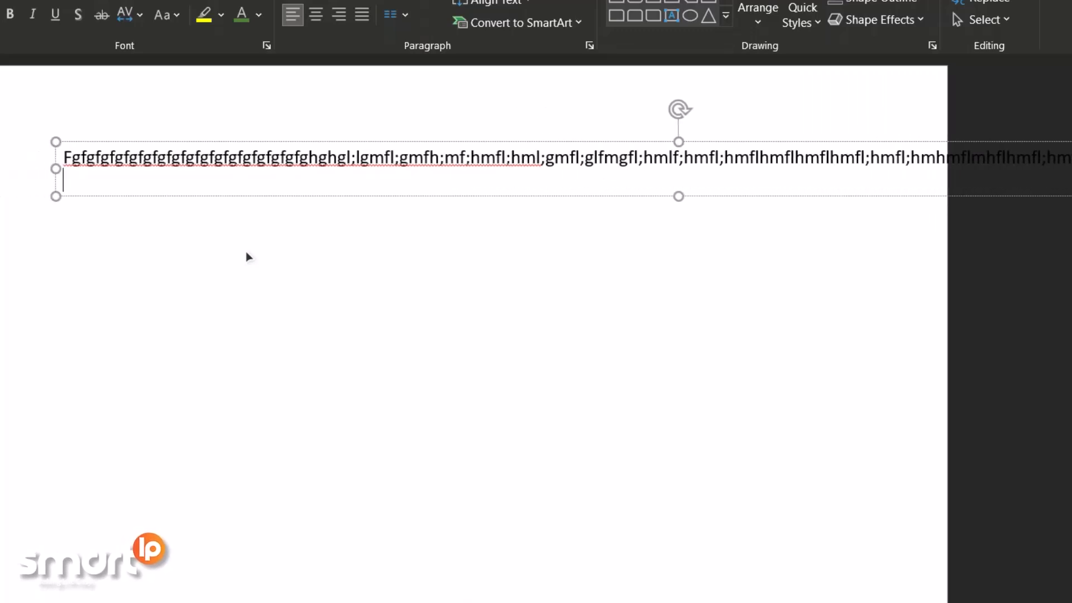
pyautogui.write('gfgdfgmndkglndkgldkgdl')
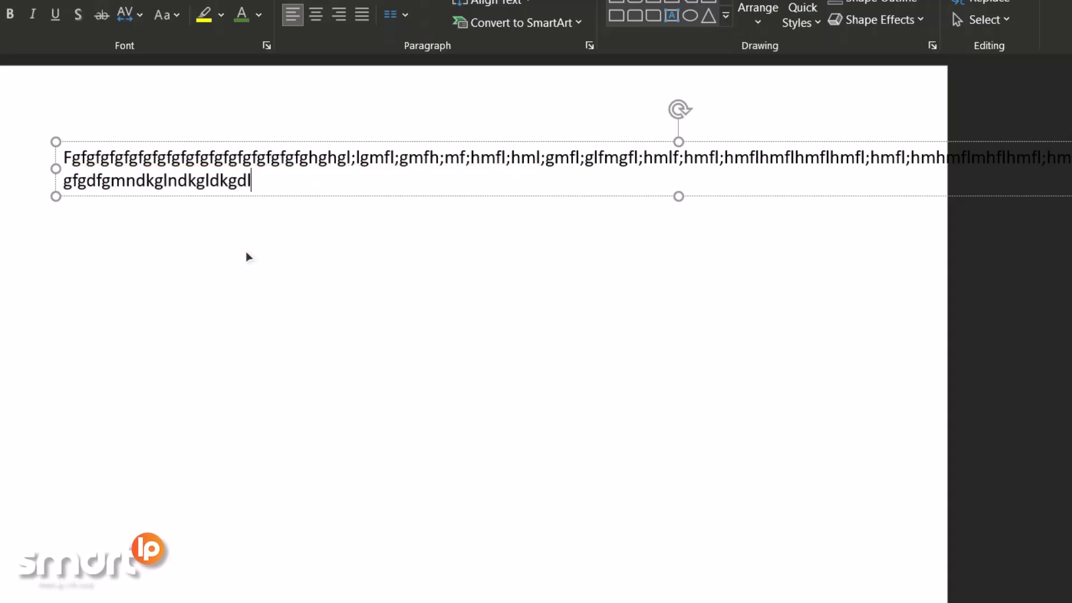
pyautogui.press('Return')
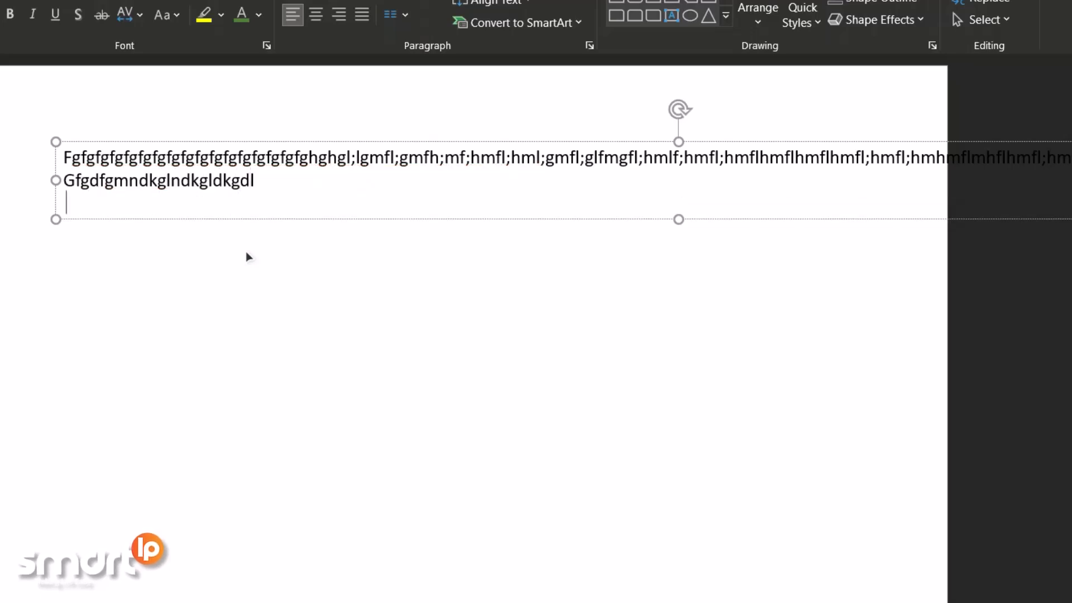
pyautogui.write('dfgdjgjd;god;gdl;')
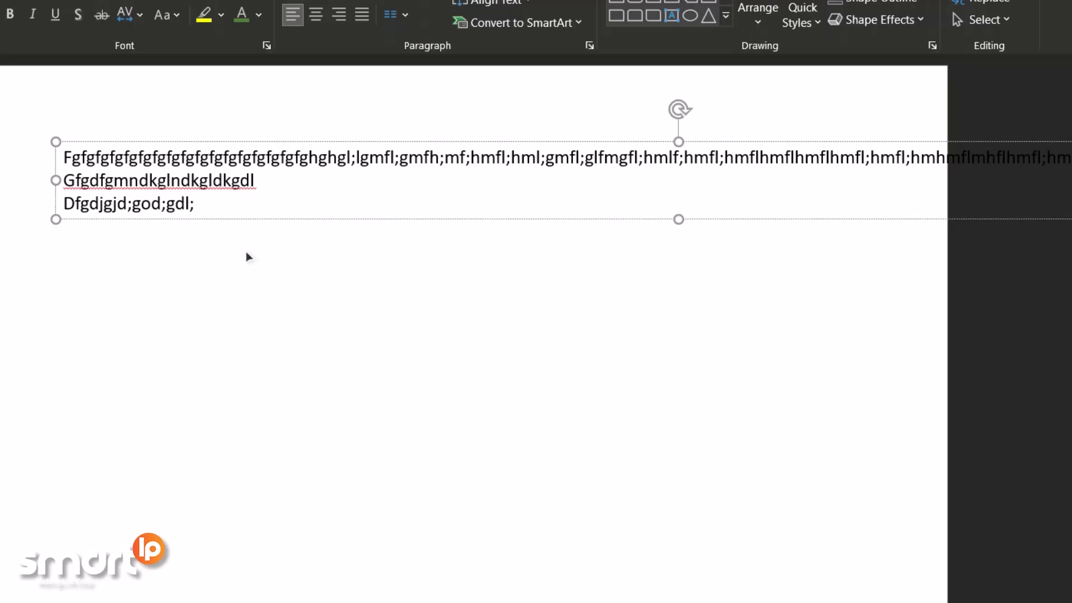
# Step: Deselect the filler text box, select it again and remove it from slide 2
pyautogui.click(162, 277)
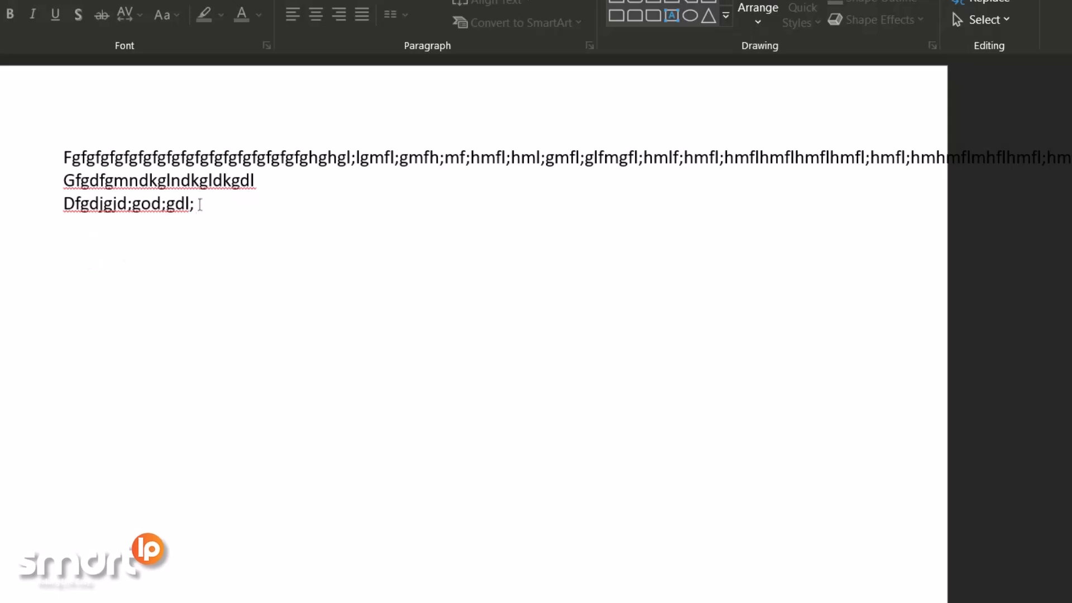
pyautogui.click(200, 205)
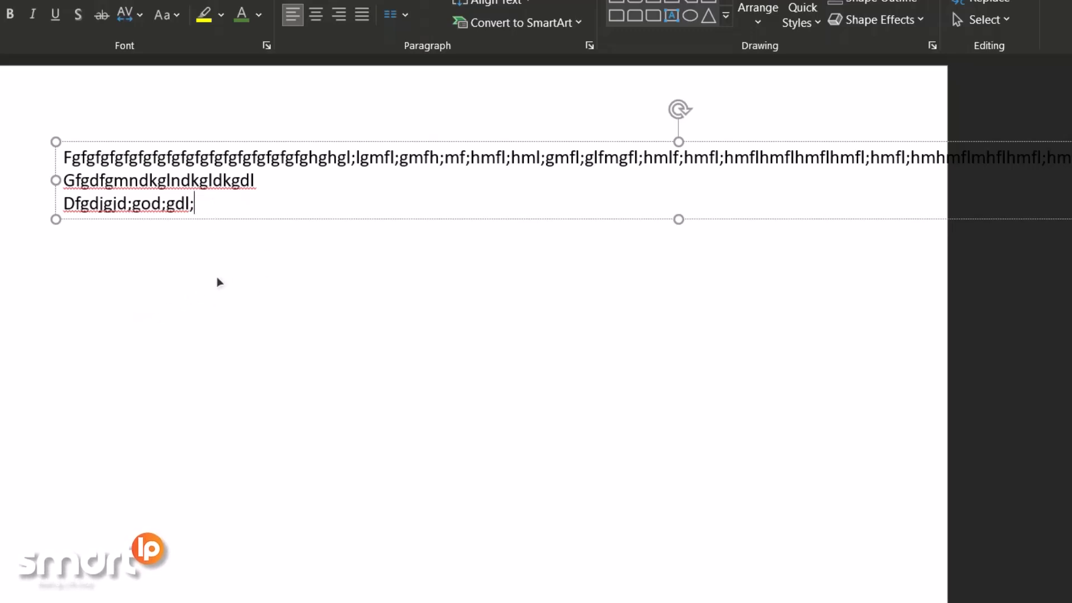
pyautogui.click(240, 219)
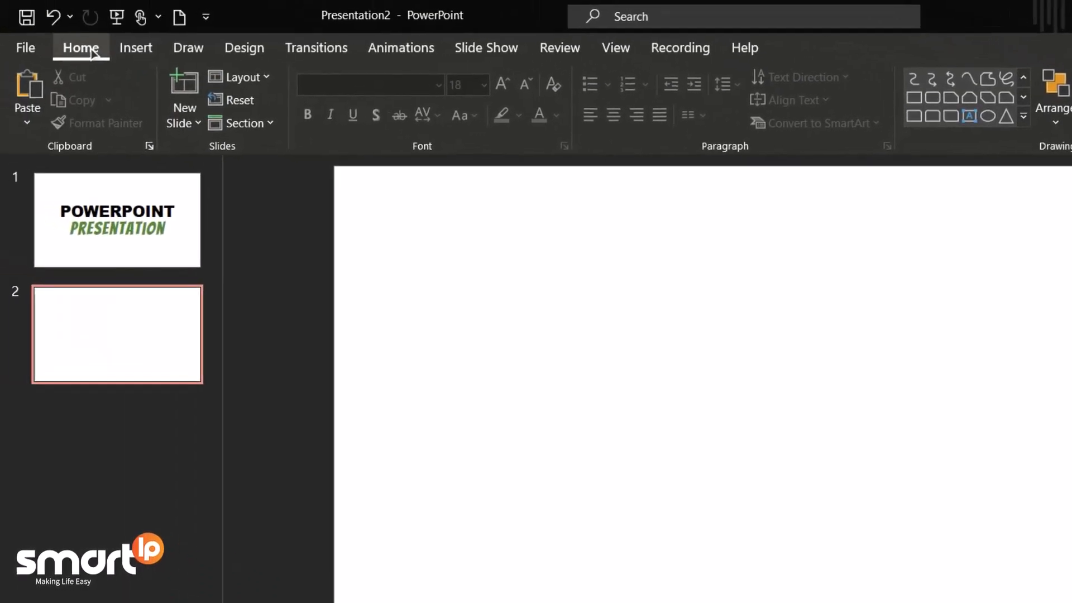
# Step: Draw a wide text box across the upper part of slide 2, spanning about 70% of the slide's width
pyautogui.click(136, 50)
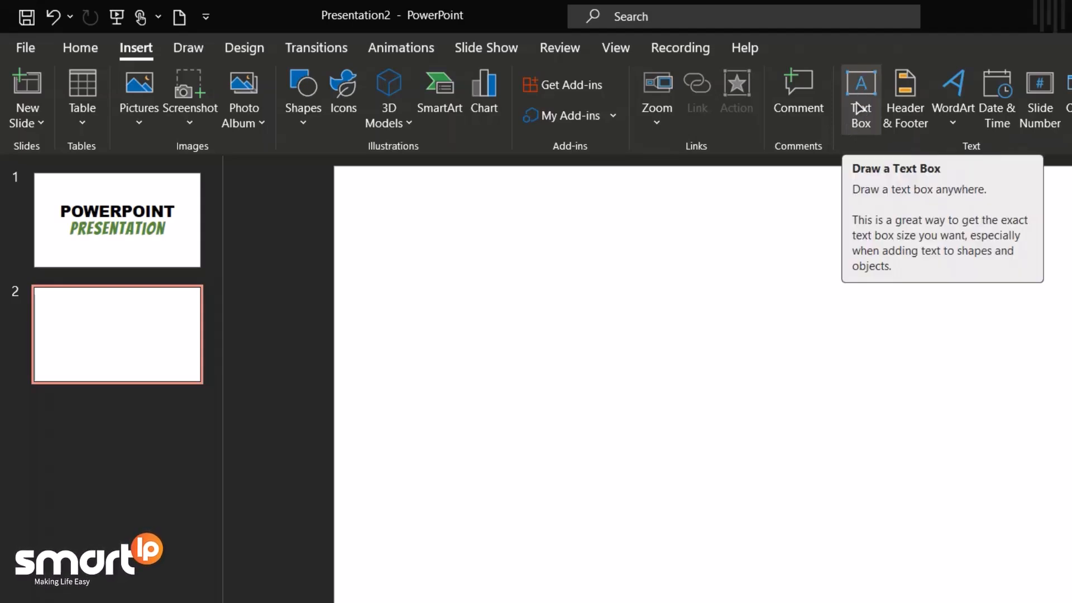
pyautogui.click(300, 106)
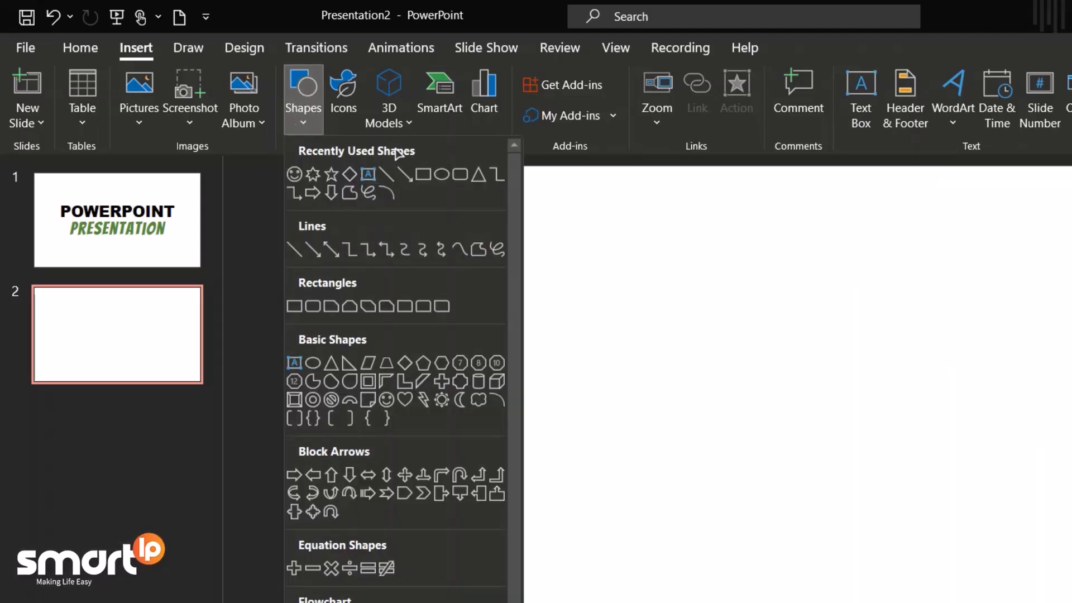
pyautogui.click(368, 175)
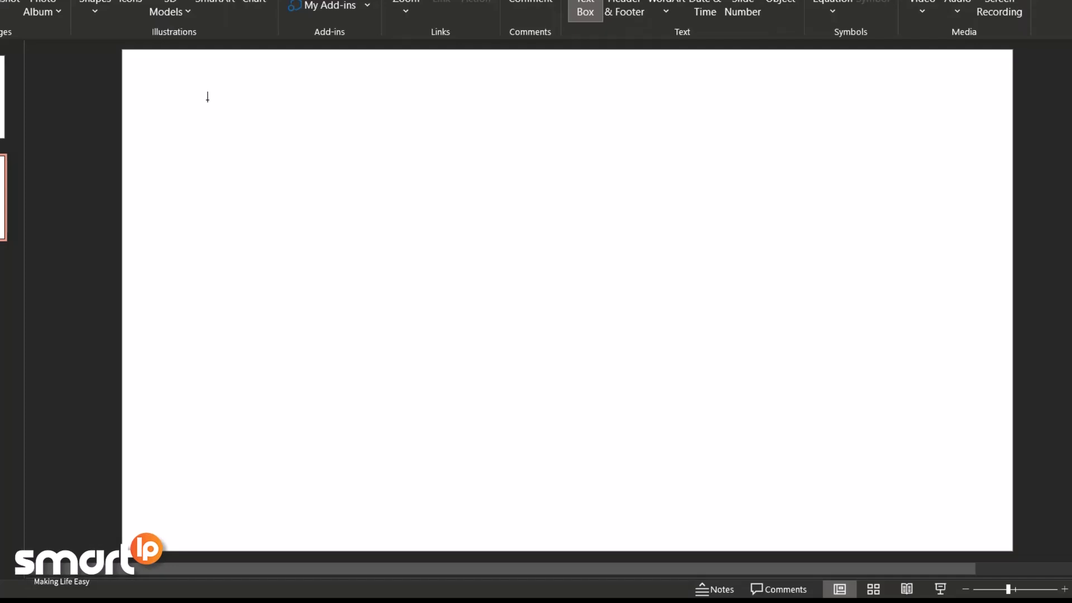
pyautogui.moveTo(207, 100); pyautogui.dragTo(832, 183)
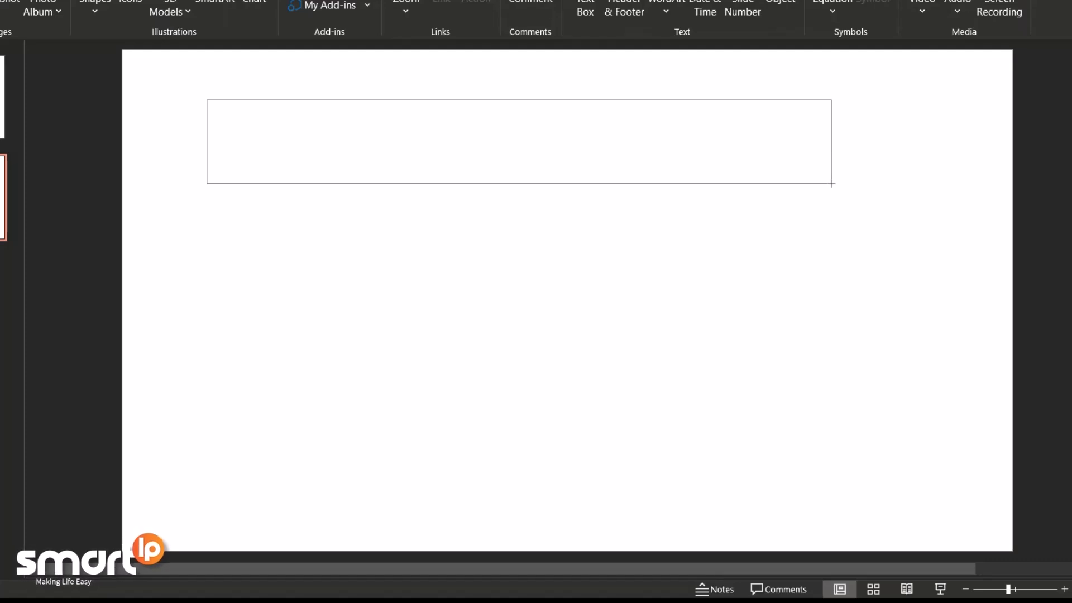
pyautogui.moveTo(832, 183); pyautogui.dragTo(832, 184)
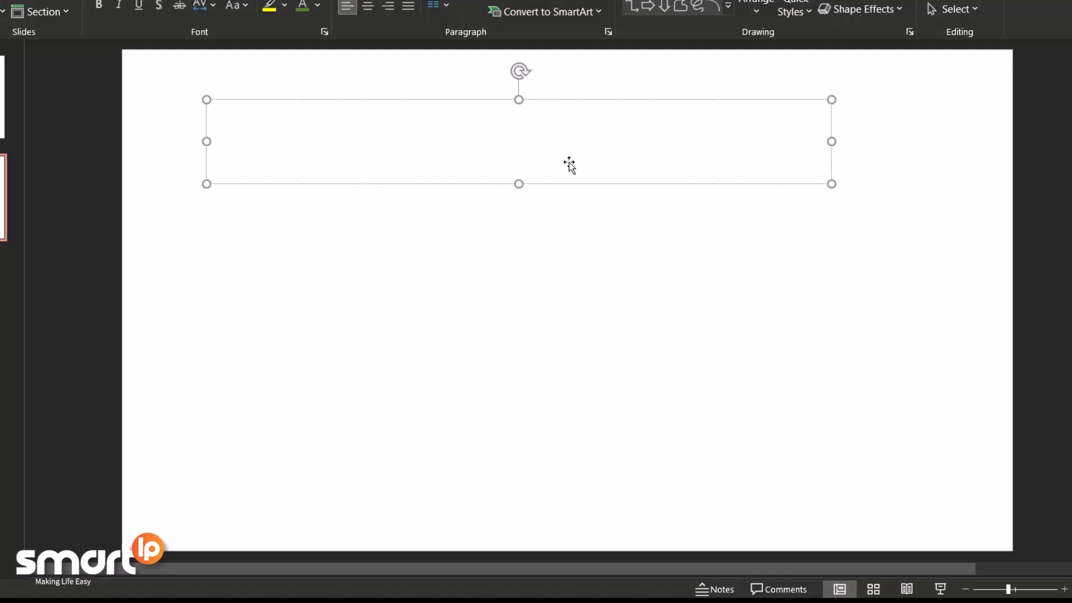
# Step: Fill the wide text box with random filler letters until the text wraps onto a third line
pyautogui.write('fvbfbl;bmlb;glmbgl;bmlg;bmlg;bmlg;')
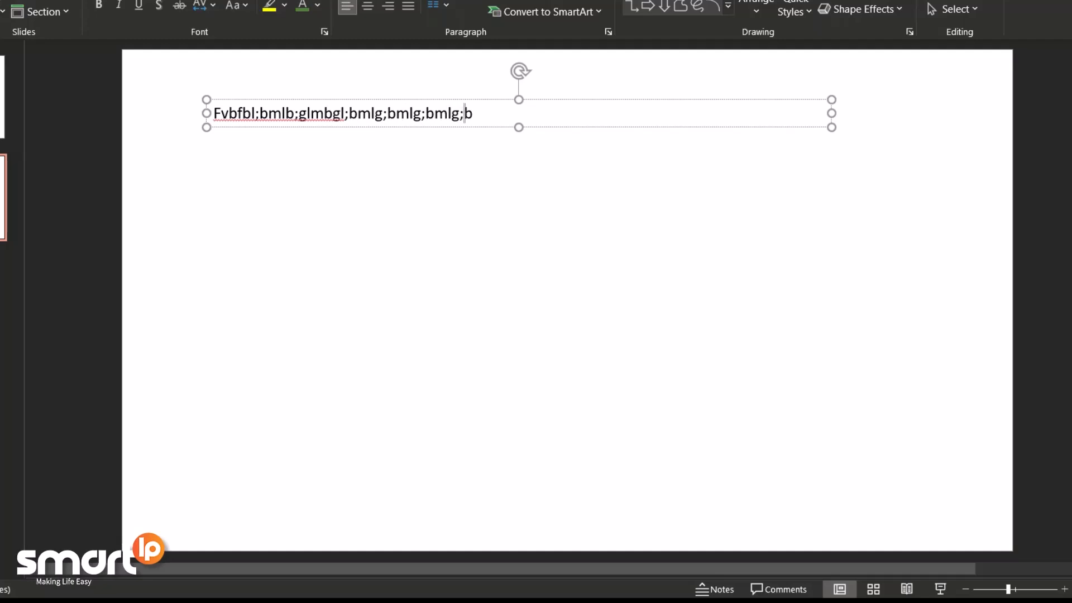
pyautogui.write('blgm;blmg;blgmb;lgbm;glbm;glbm;glbm;glbm')
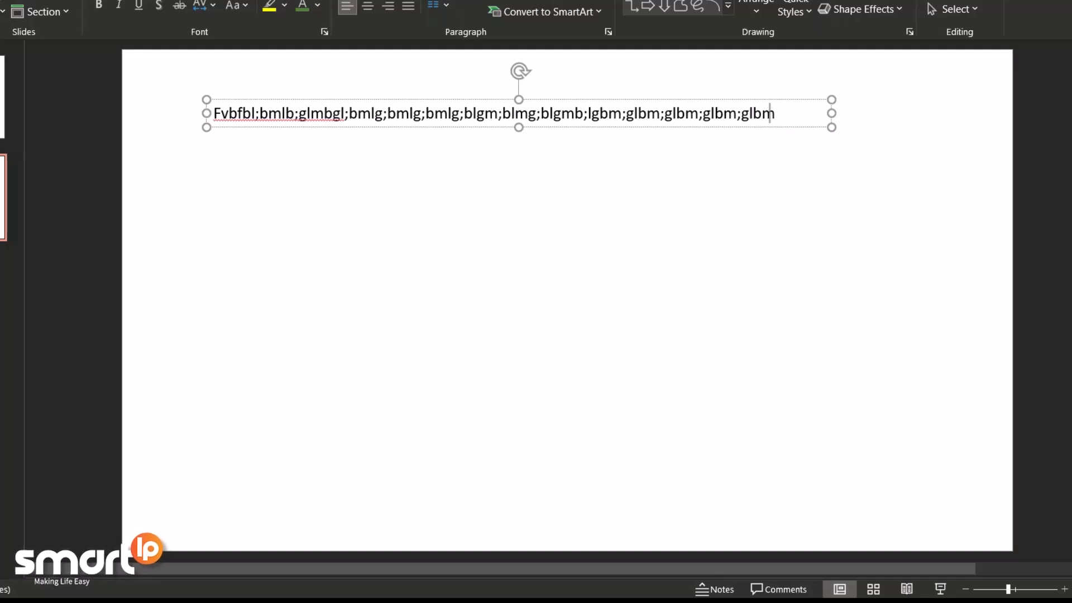
pyautogui.write('gl;bm;glbm')
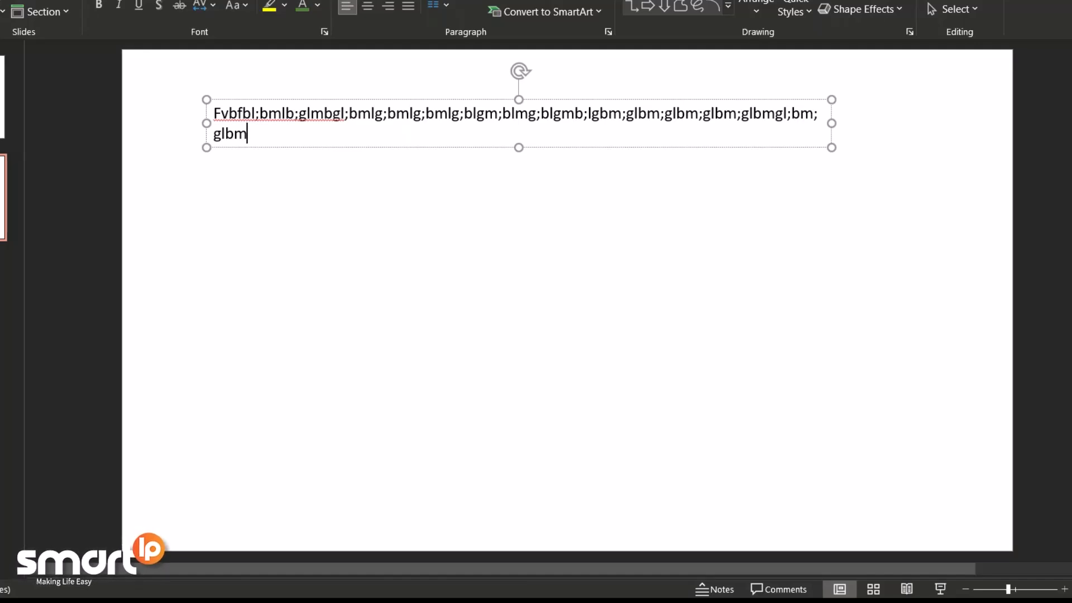
pyautogui.write('fgbmglbmg;lbmg;lbmg;blgm;lbgm;lbmg;')
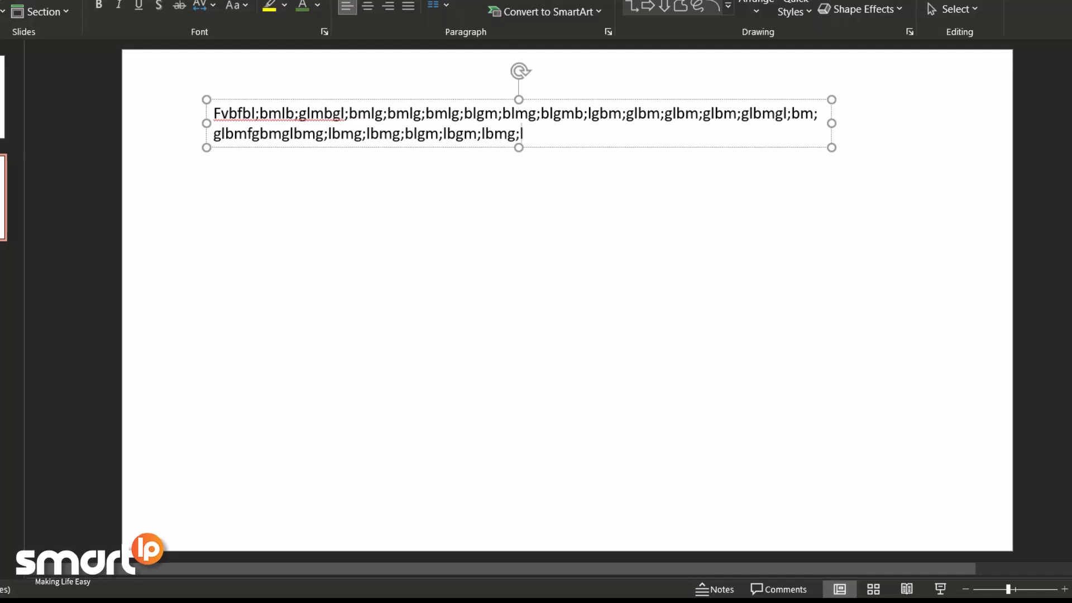
pyautogui.write('lbmg;lbmg;lbmgl;bmgl;bmgl;blgm;blg;')
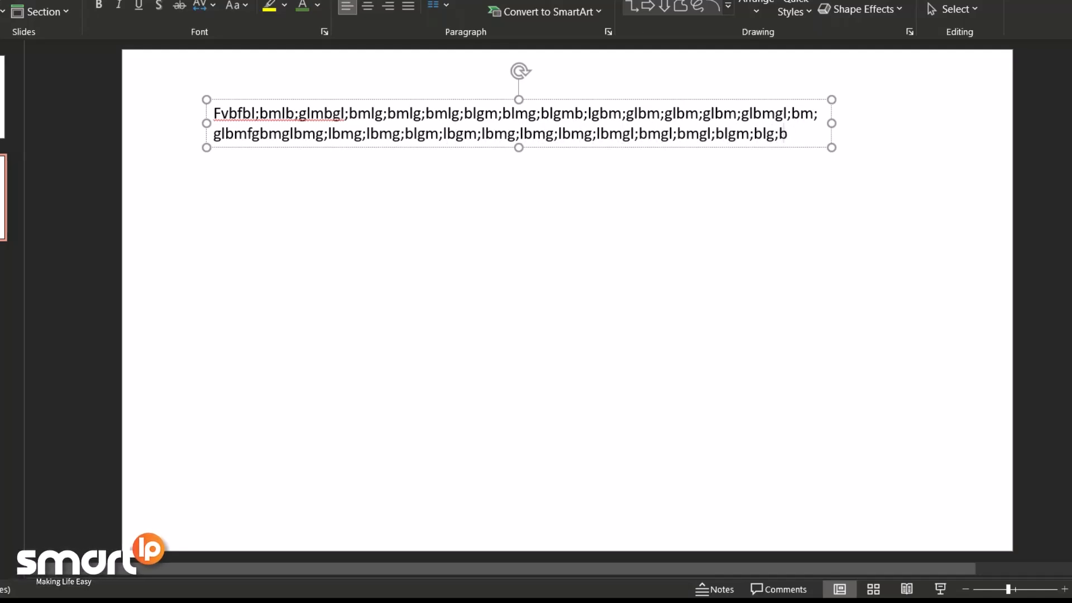
pyautogui.write('blmg;bm')
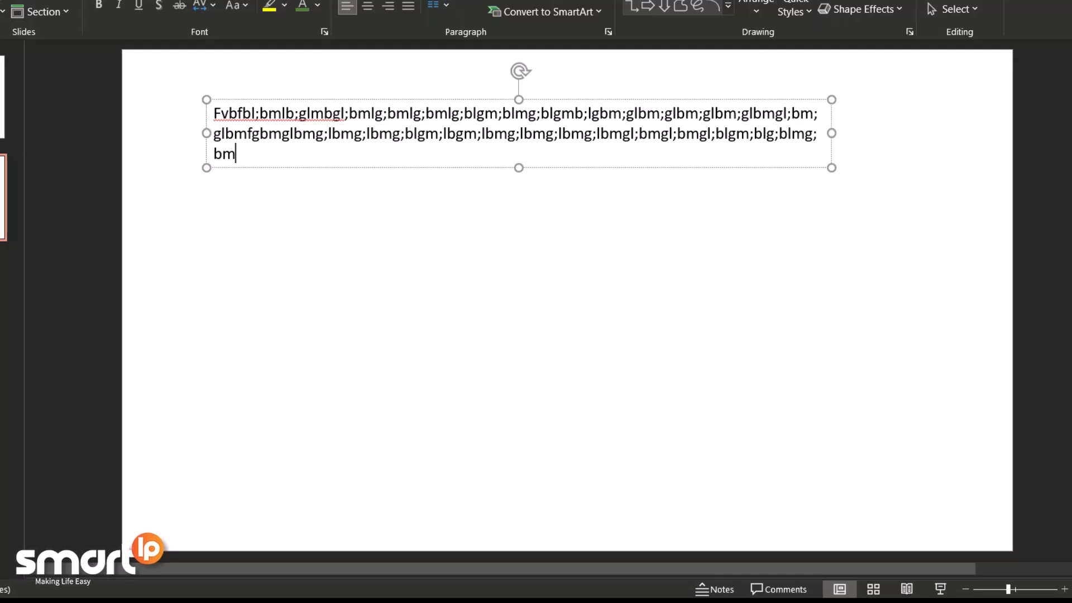
# Step: Select all the filler text in the wide text box and delete it, keeping the empty box
pyautogui.hotkey('ctrl', 'a')
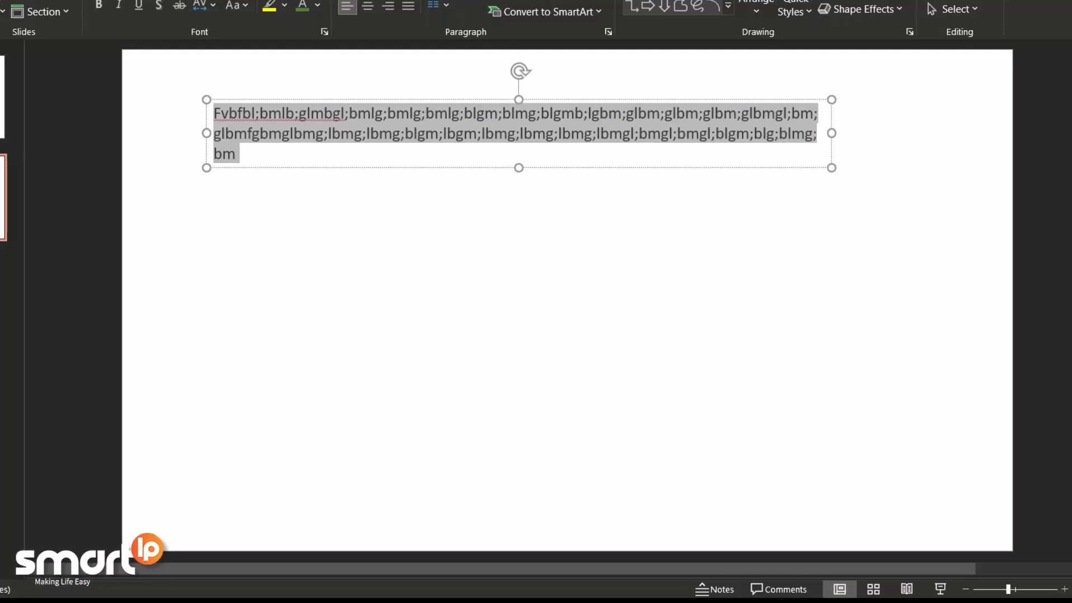
pyautogui.click(389, 151)
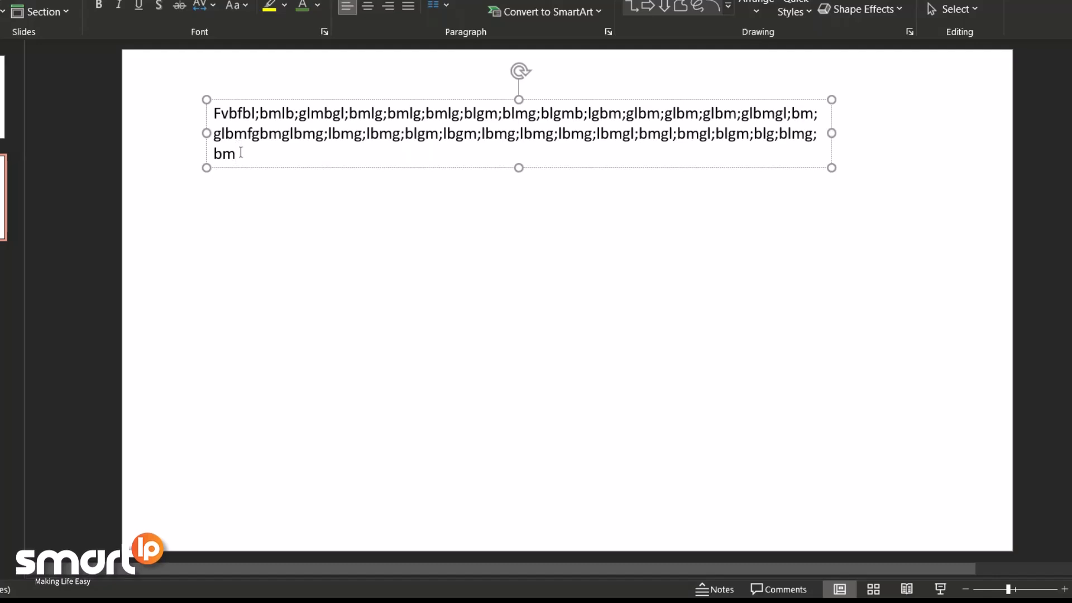
pyautogui.hotkey('ctrl', 'a')
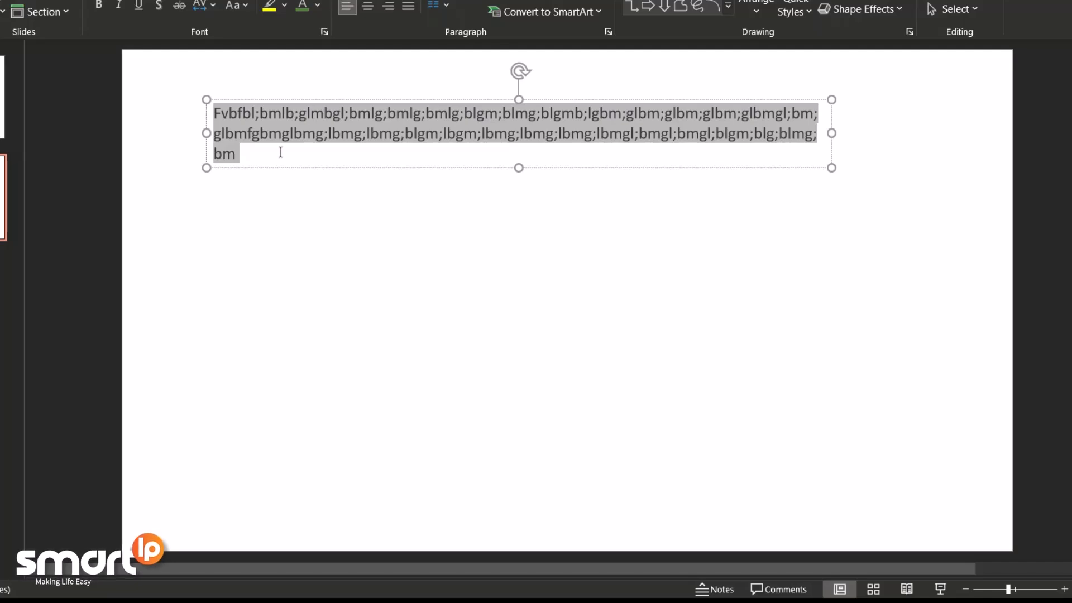
pyautogui.press('Delete')
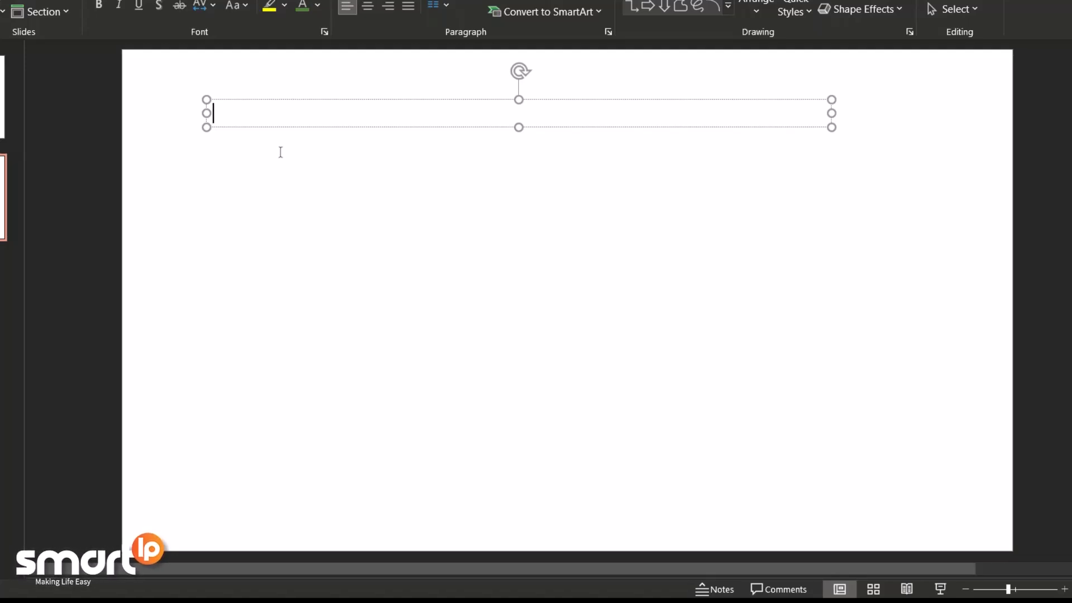
# Step: Enter "Powerpoint presentation" in the empty wide text box on slide 2
pyautogui.write('pow')
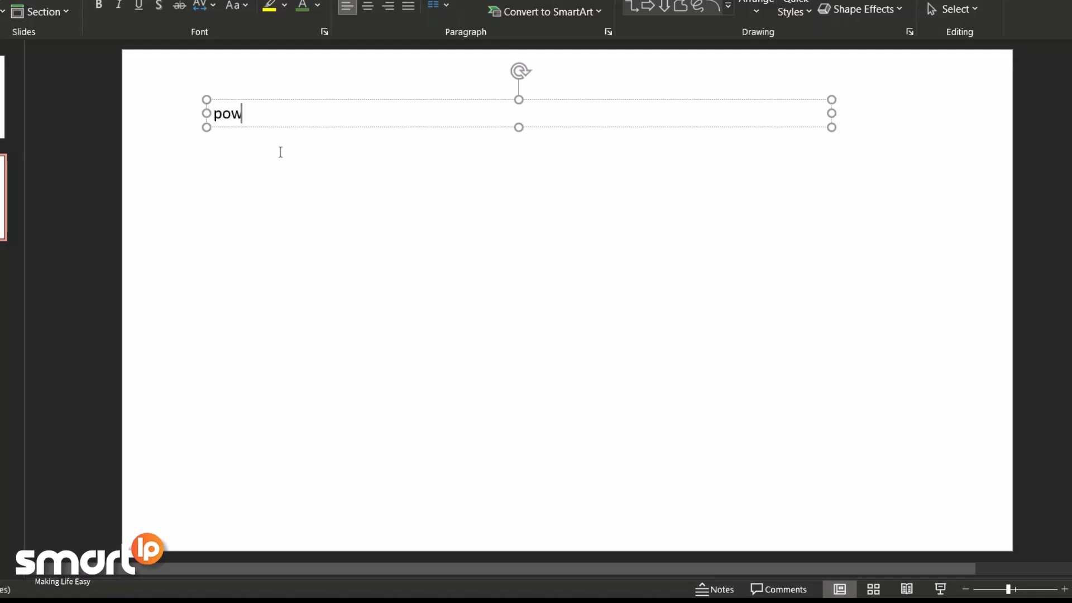
pyautogui.write('erpoint')
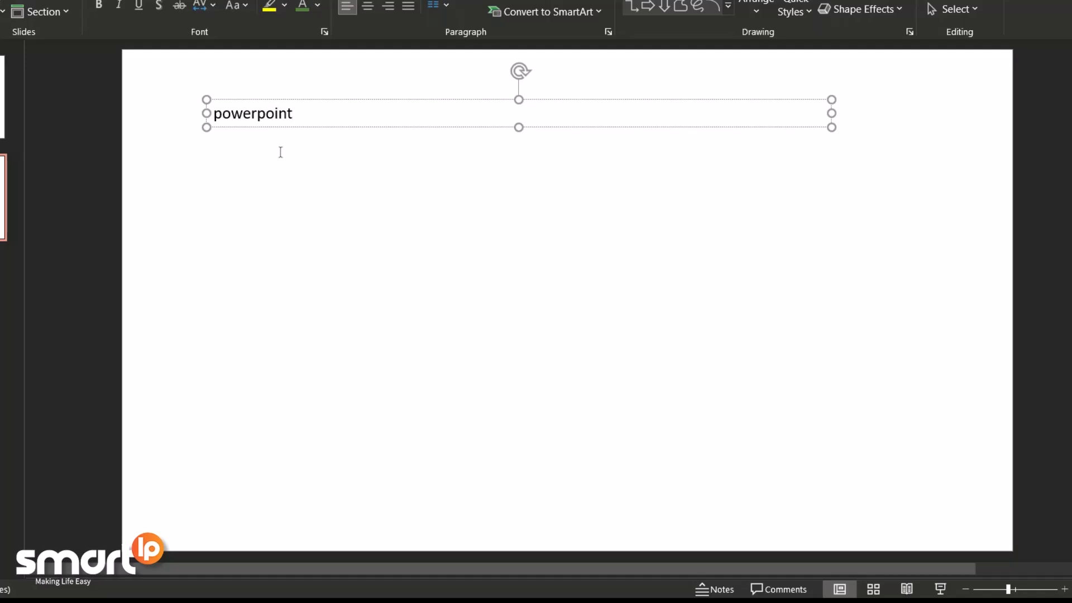
pyautogui.write(' p')
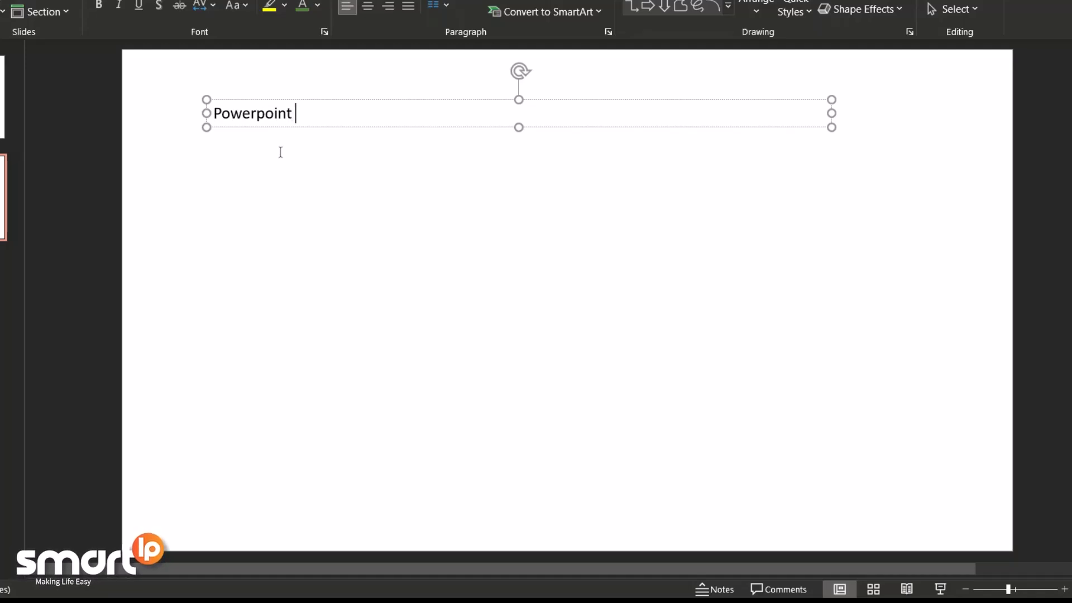
pyautogui.write('resenta')
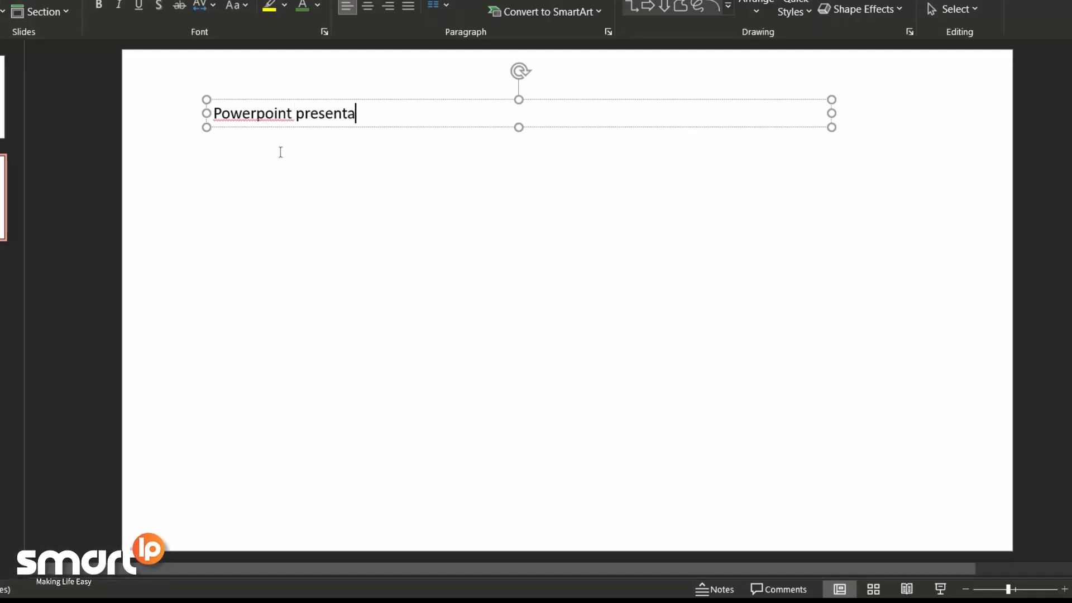
pyautogui.write('tion')
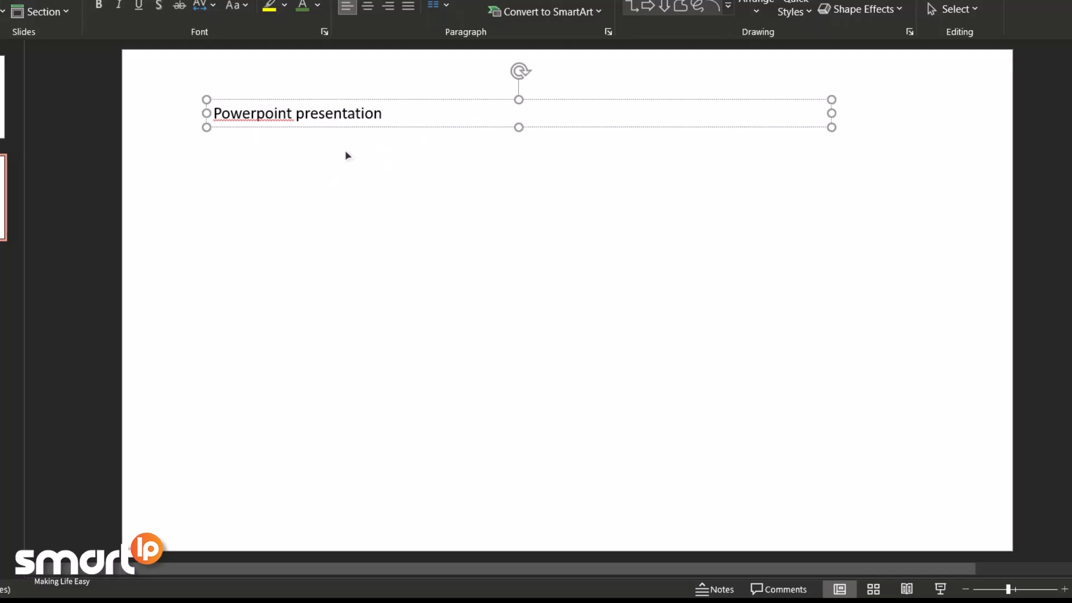
# Step: Select the "Powerpoint presentation" text box as a whole and format its text in Arial Black at size 96
pyautogui.press('Escape')
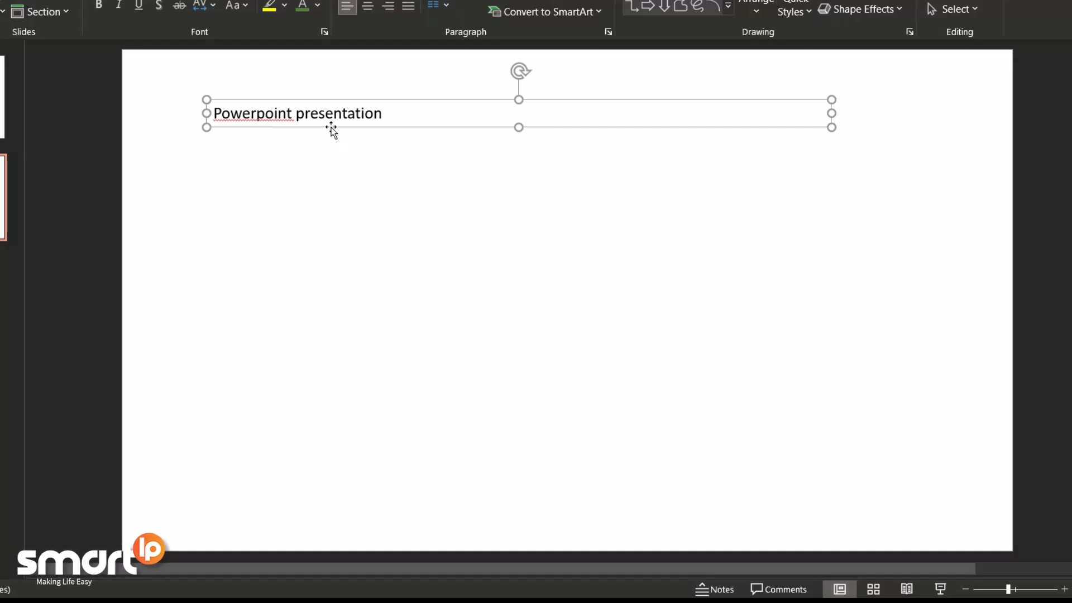
pyautogui.click(167, 0)
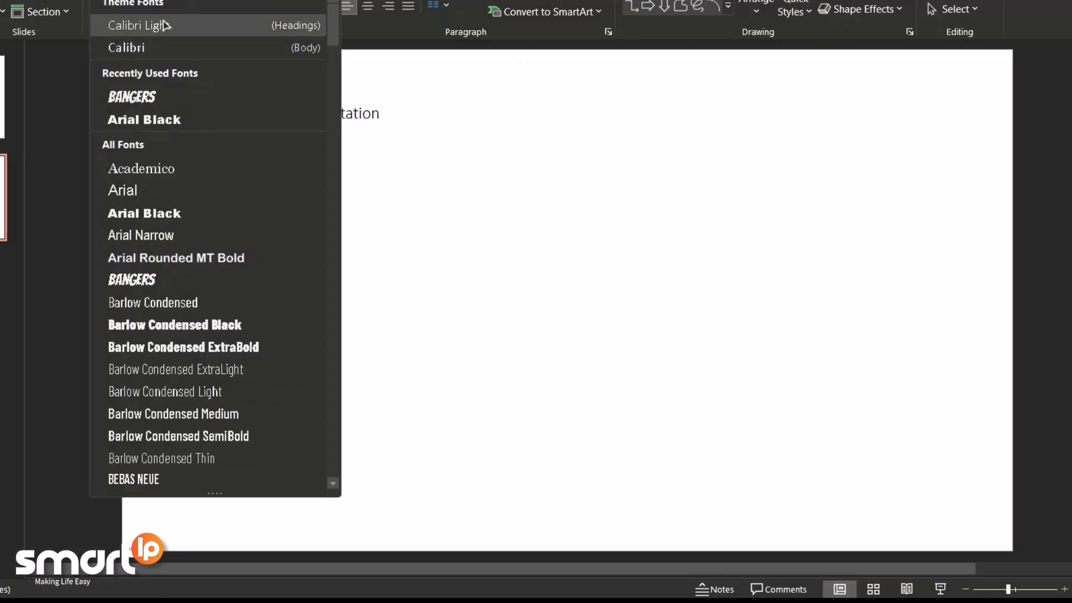
pyautogui.click(171, 121)
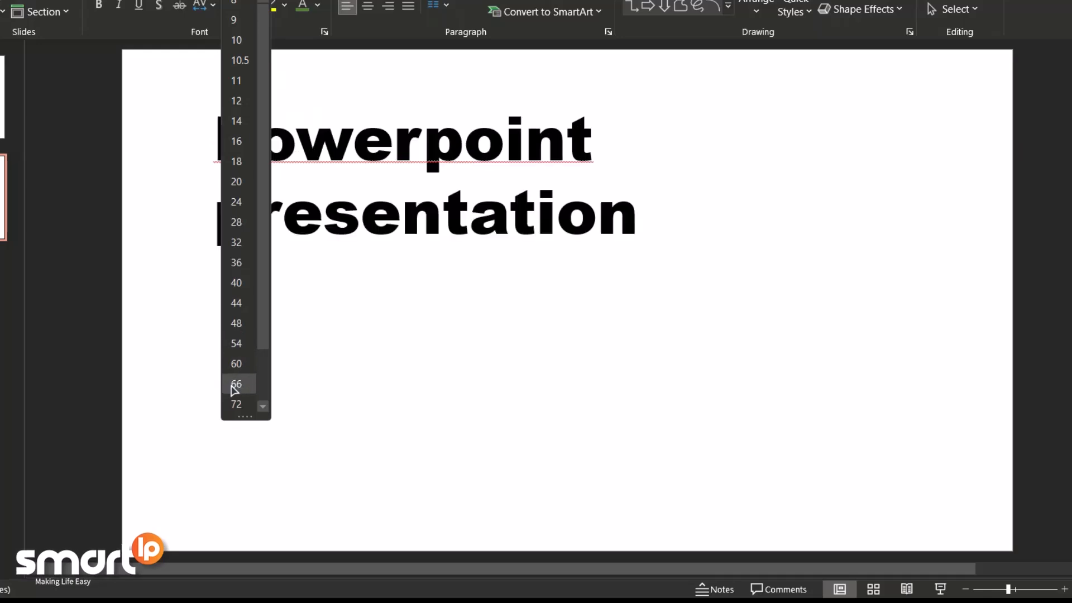
pyautogui.scroll(-3, 237, 399)
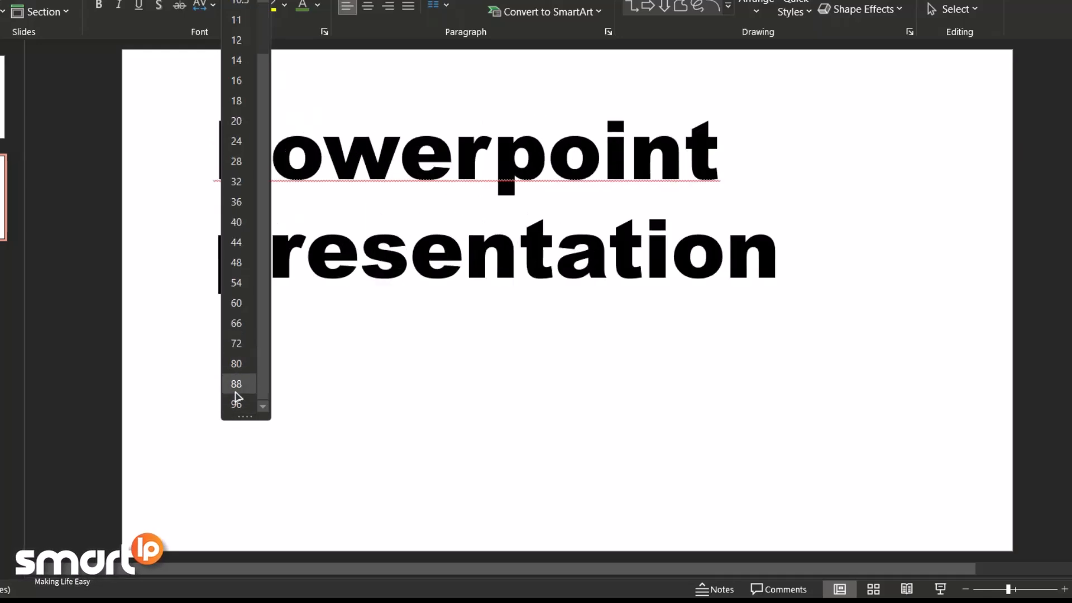
pyautogui.click(236, 405)
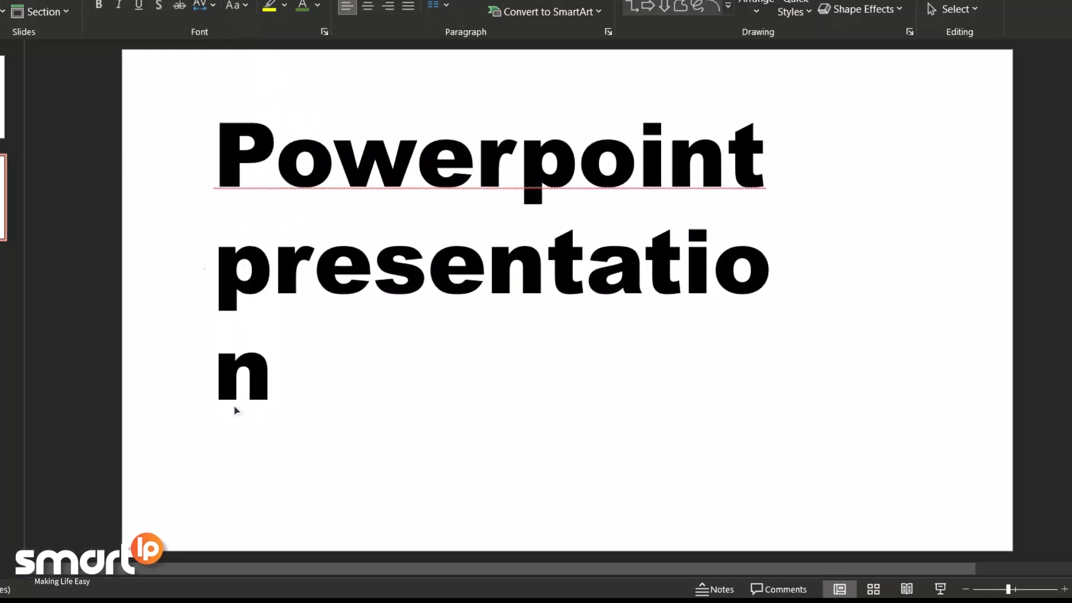